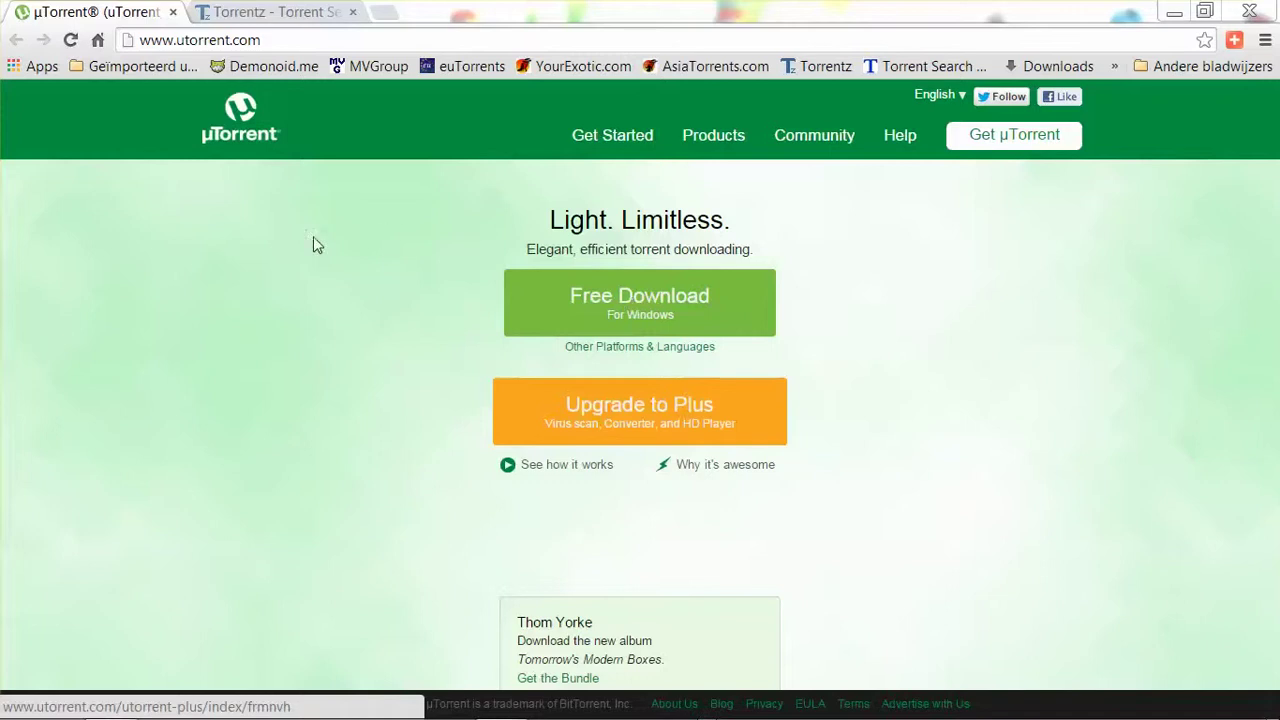
Switch to the open Torrentz page and search for guardians of the galaxy.
left_click(270, 12)
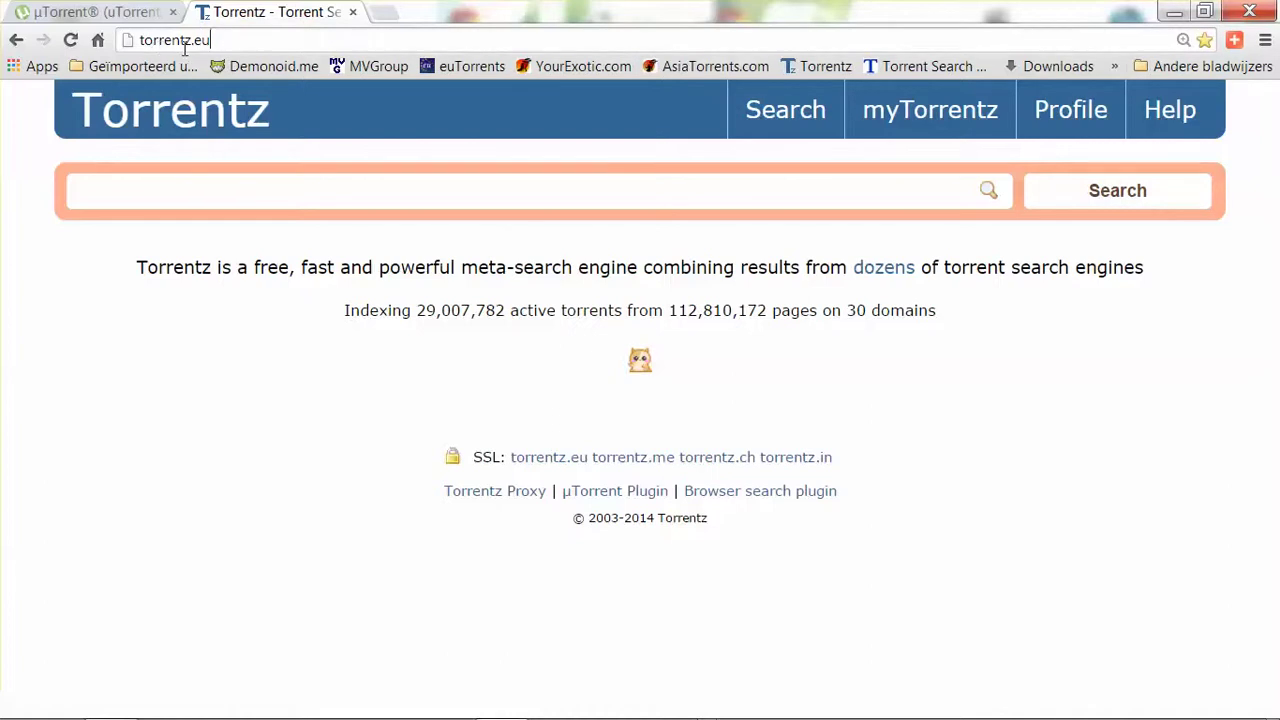
left_click_drag(194, 41, 218, 48)
left_click(268, 184)
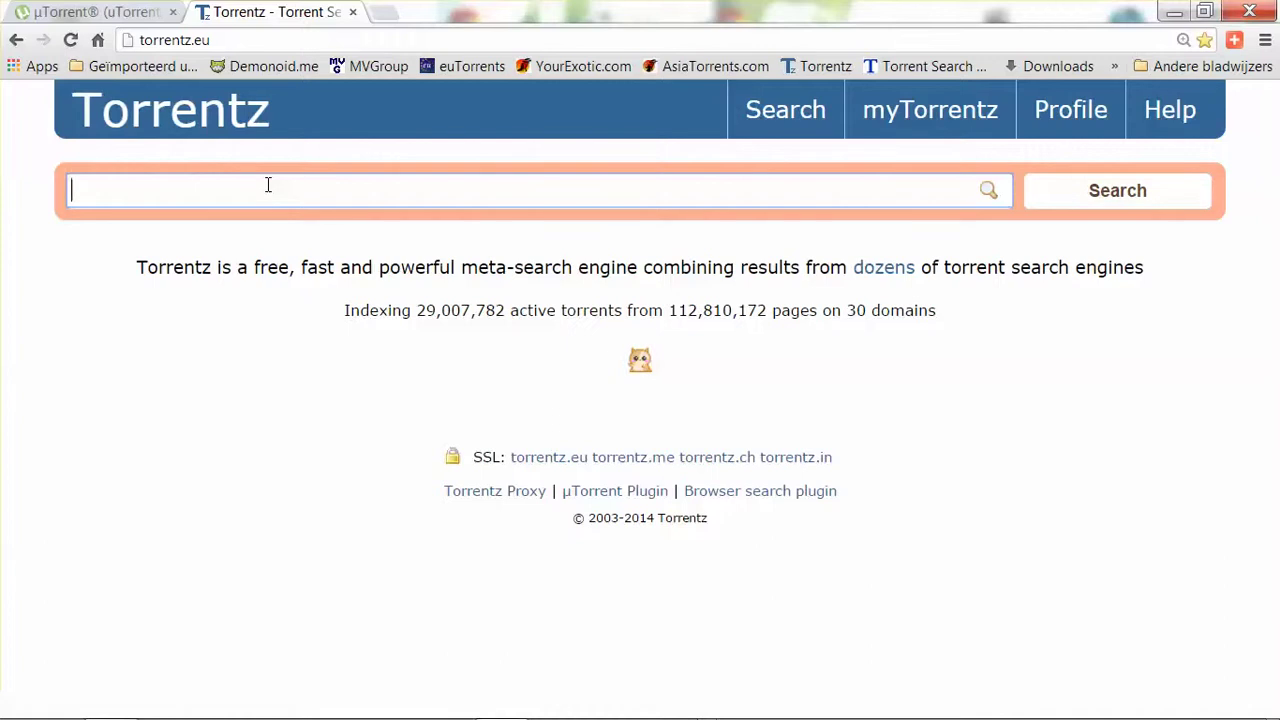
type("guardians of the galaxy")
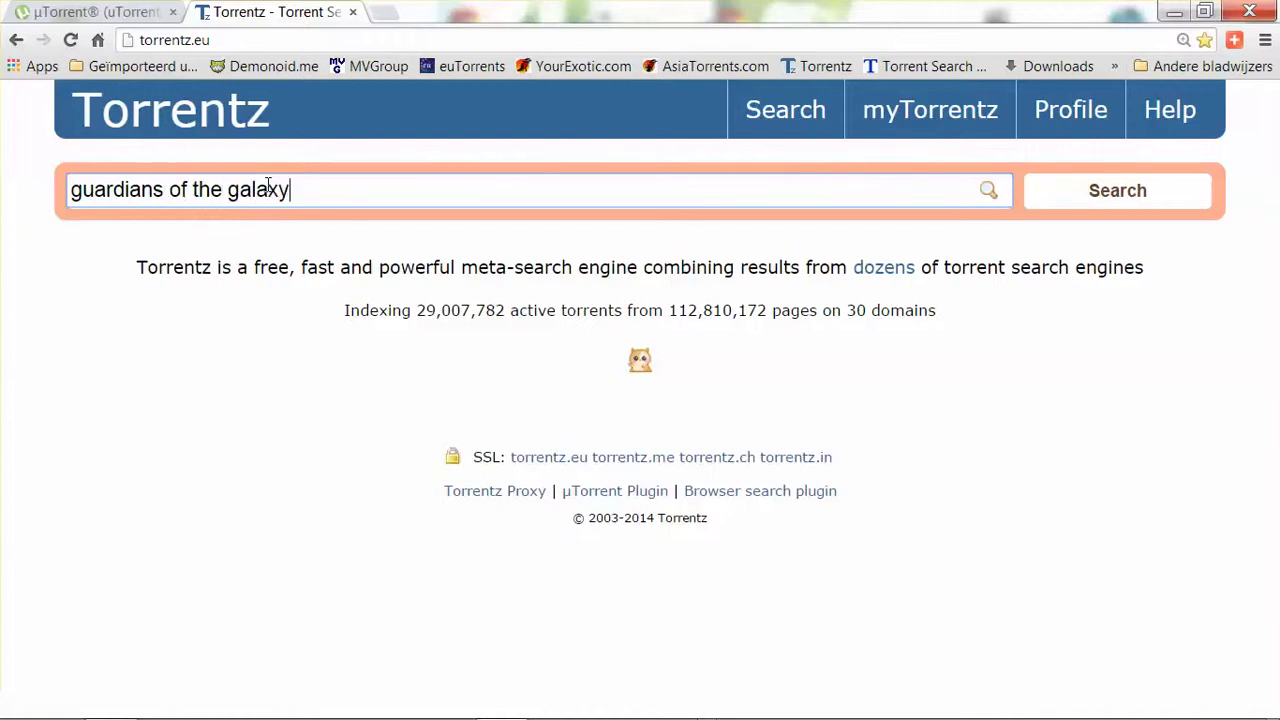
key("Return")
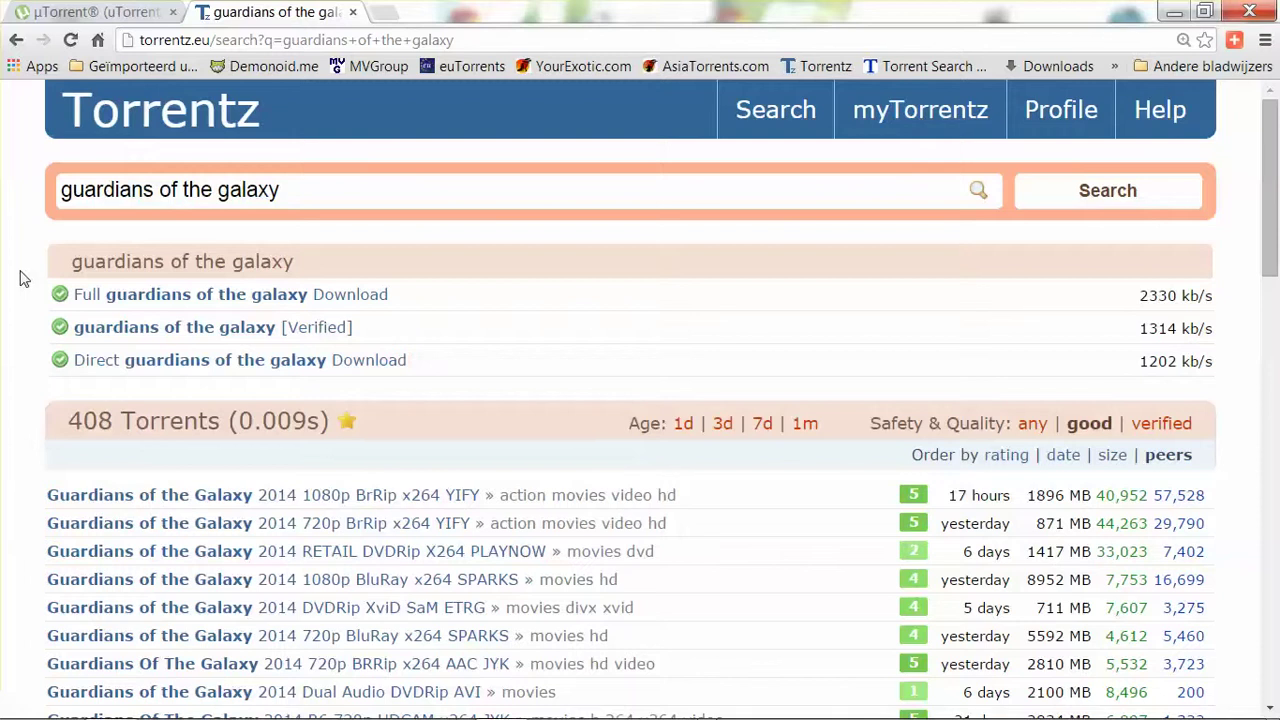
Look over the guardians of the galaxy results and order them by rating.
scroll(24, 292, "down", 3)
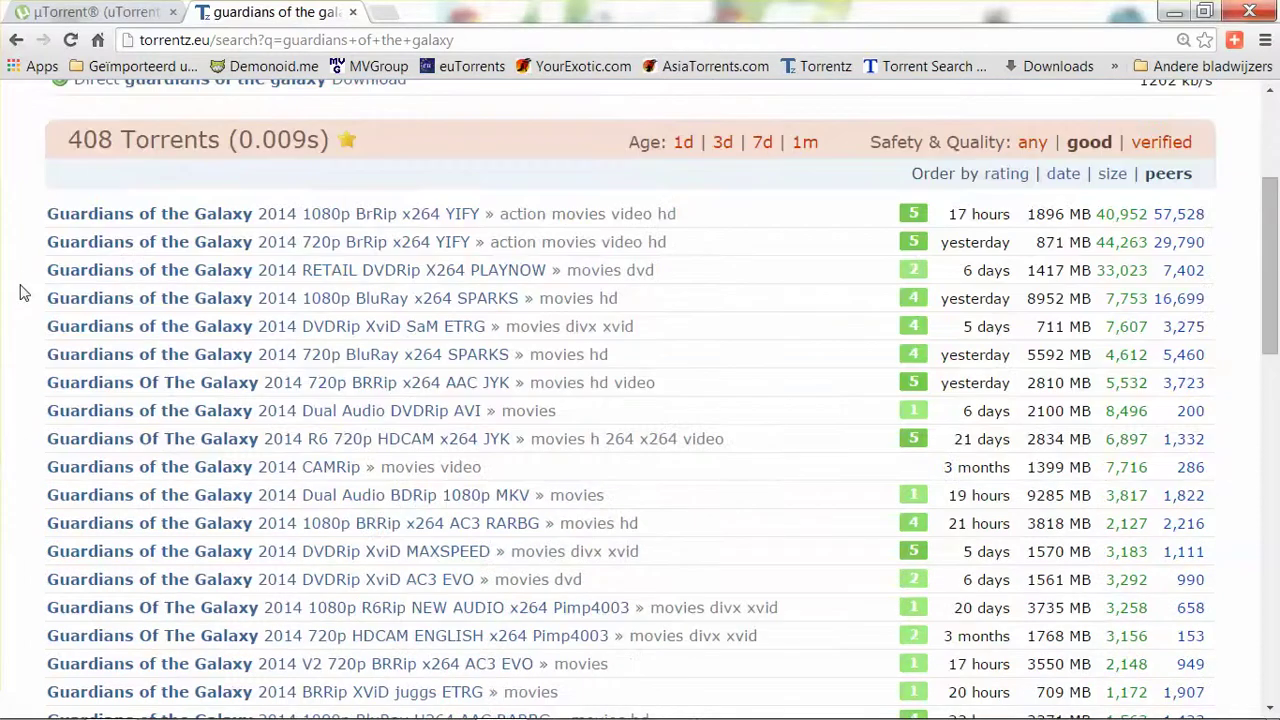
scroll(24, 292, "up", 1)
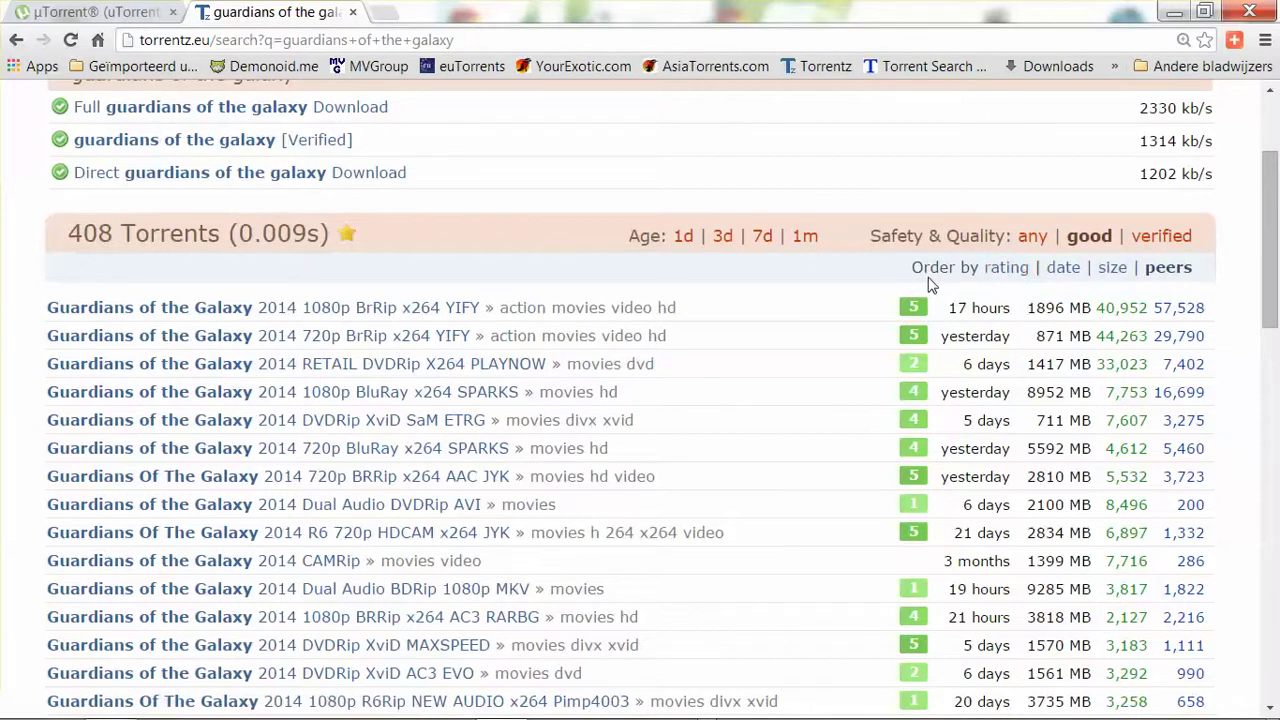
left_click(999, 269)
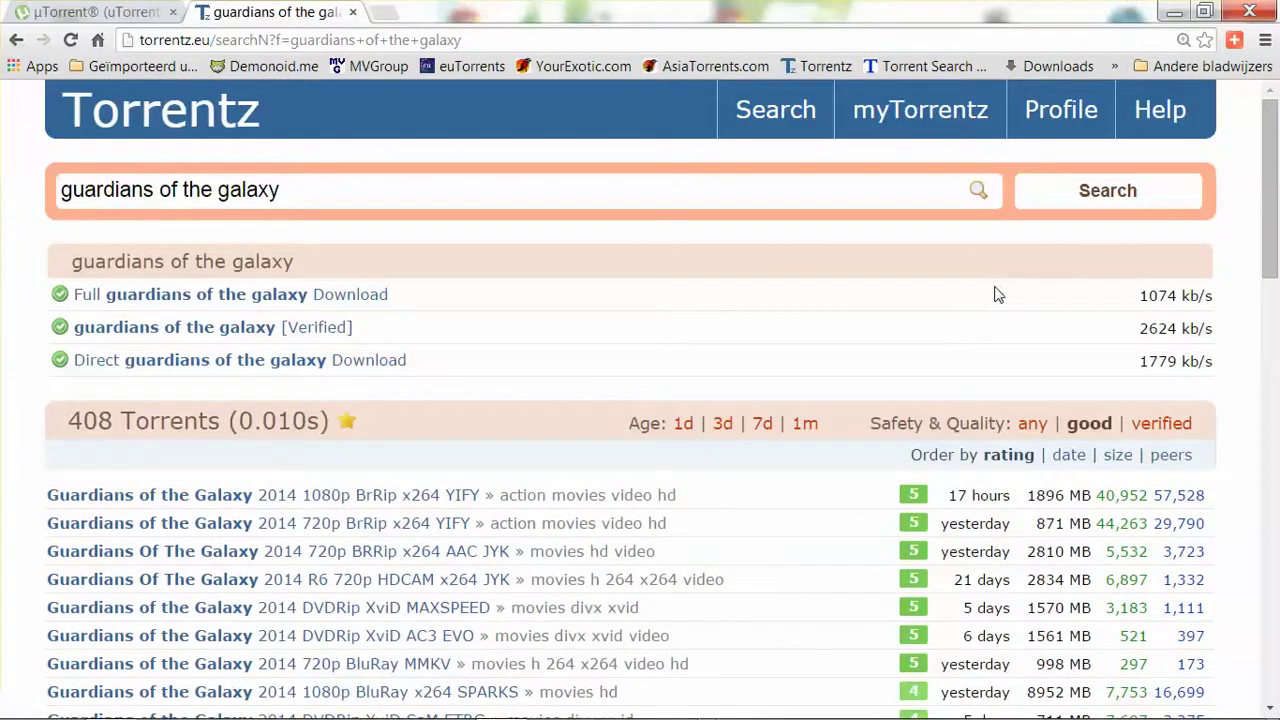
scroll(996, 304, "down", 3)
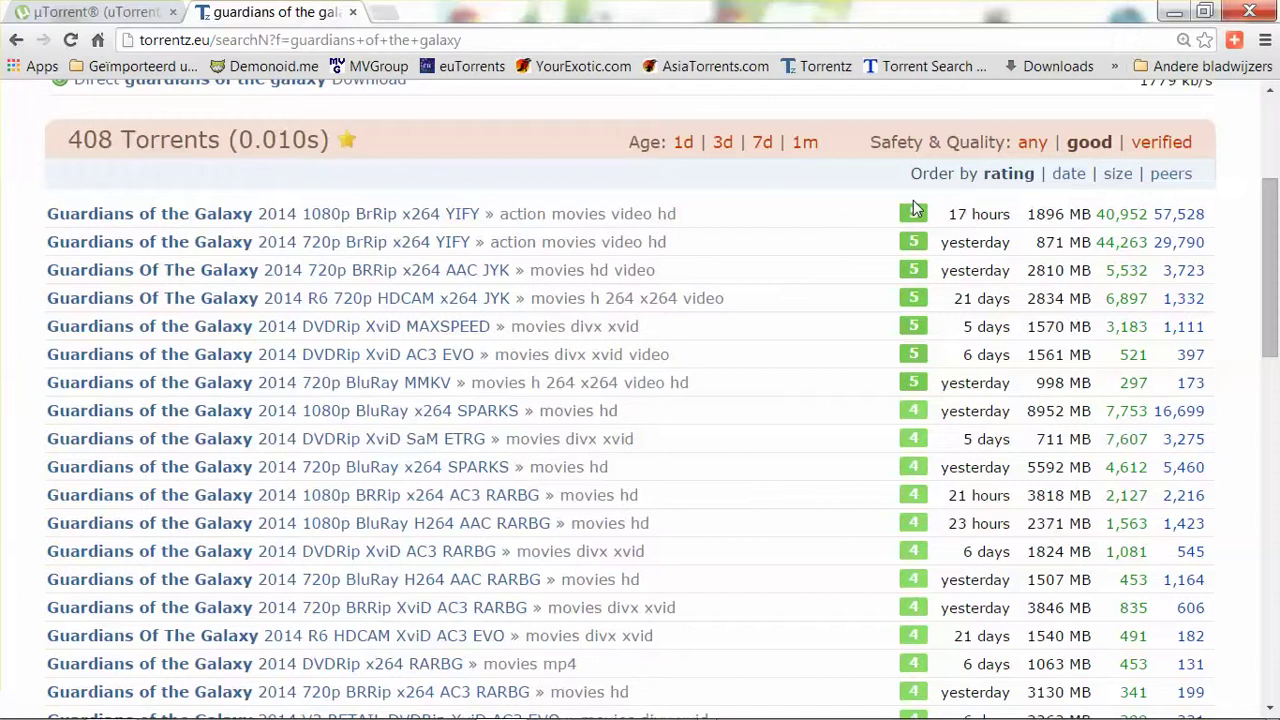
Order the guardians of the galaxy results by date and look through the list.
left_click(1069, 173)
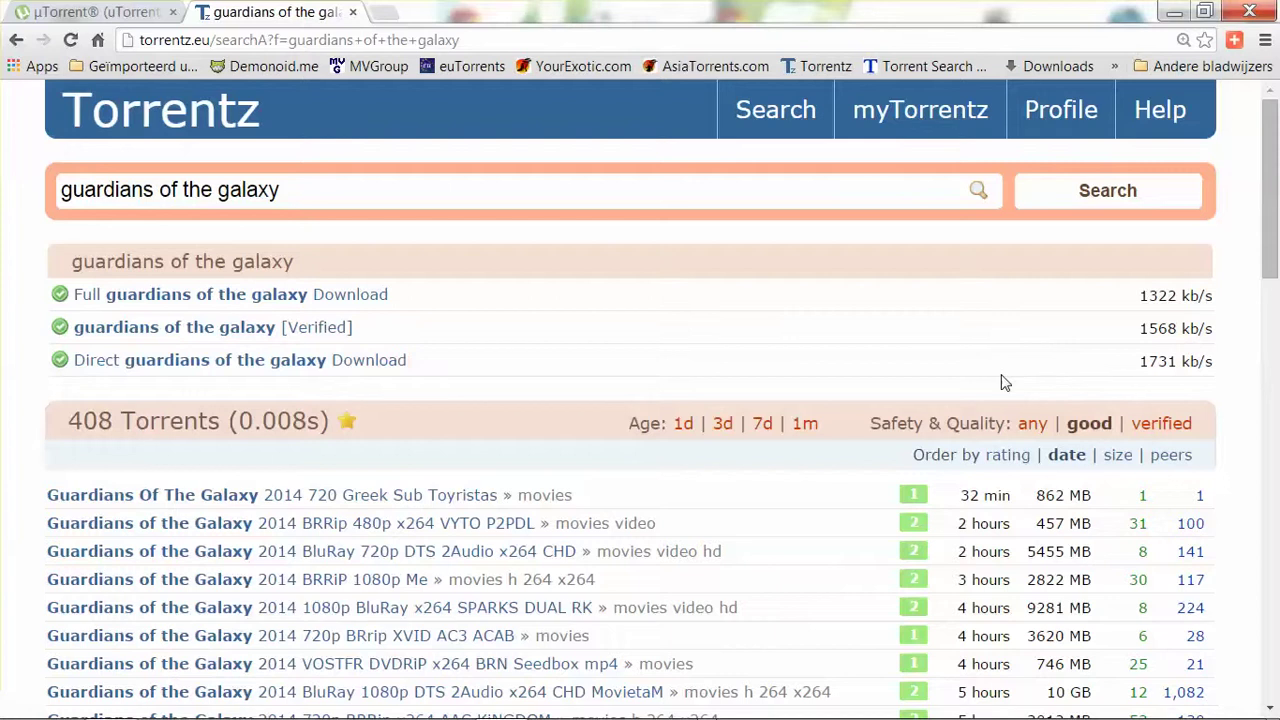
scroll(1010, 462, "down", 5)
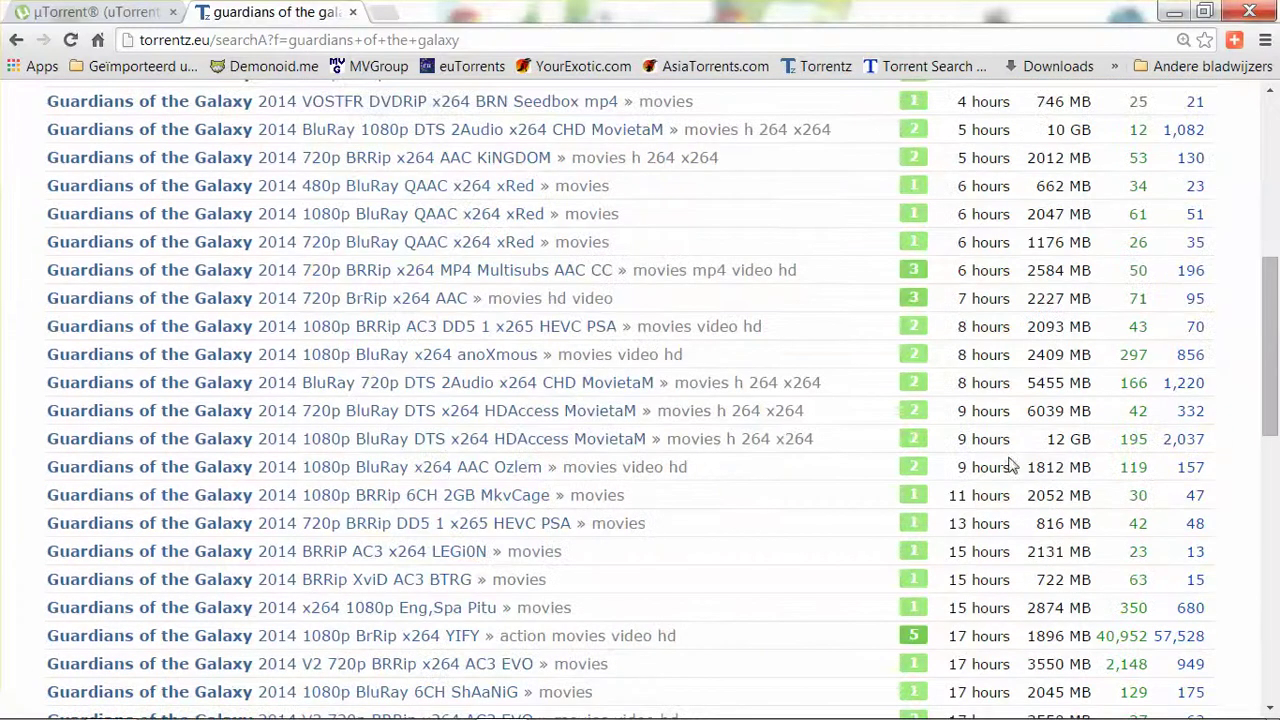
scroll(905, 130, "up", 5)
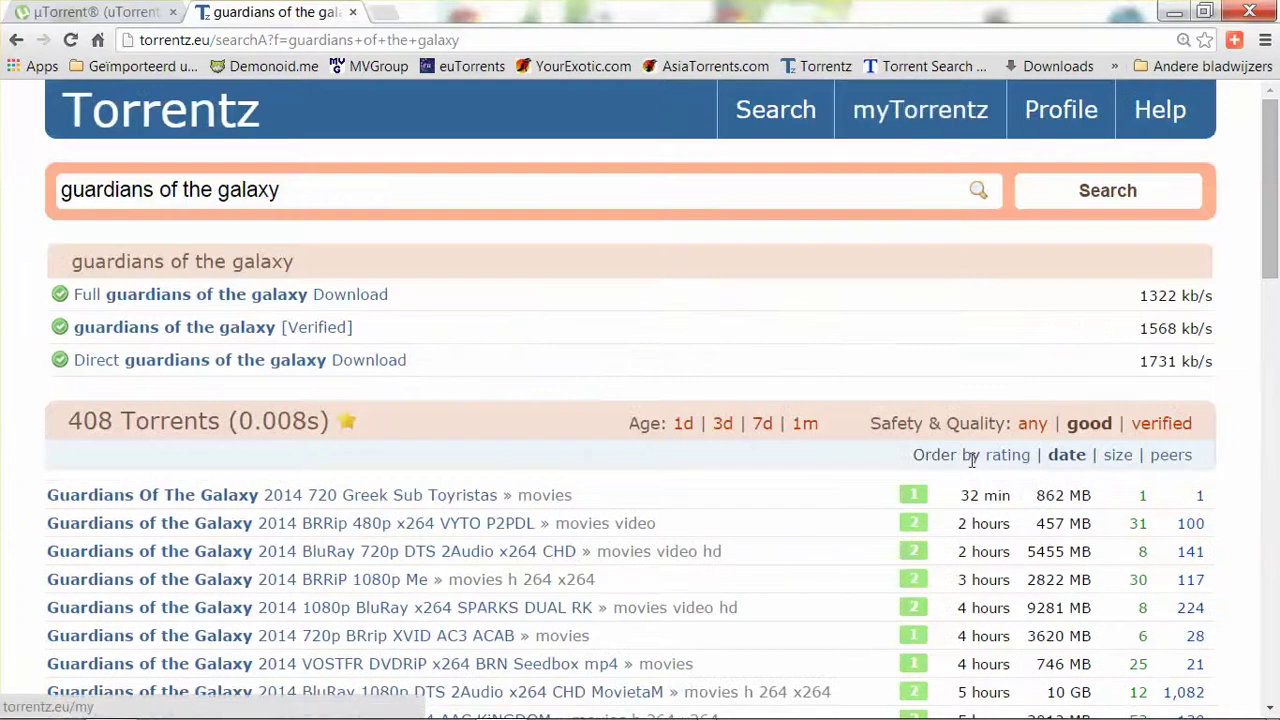
mouse_move(992, 494)
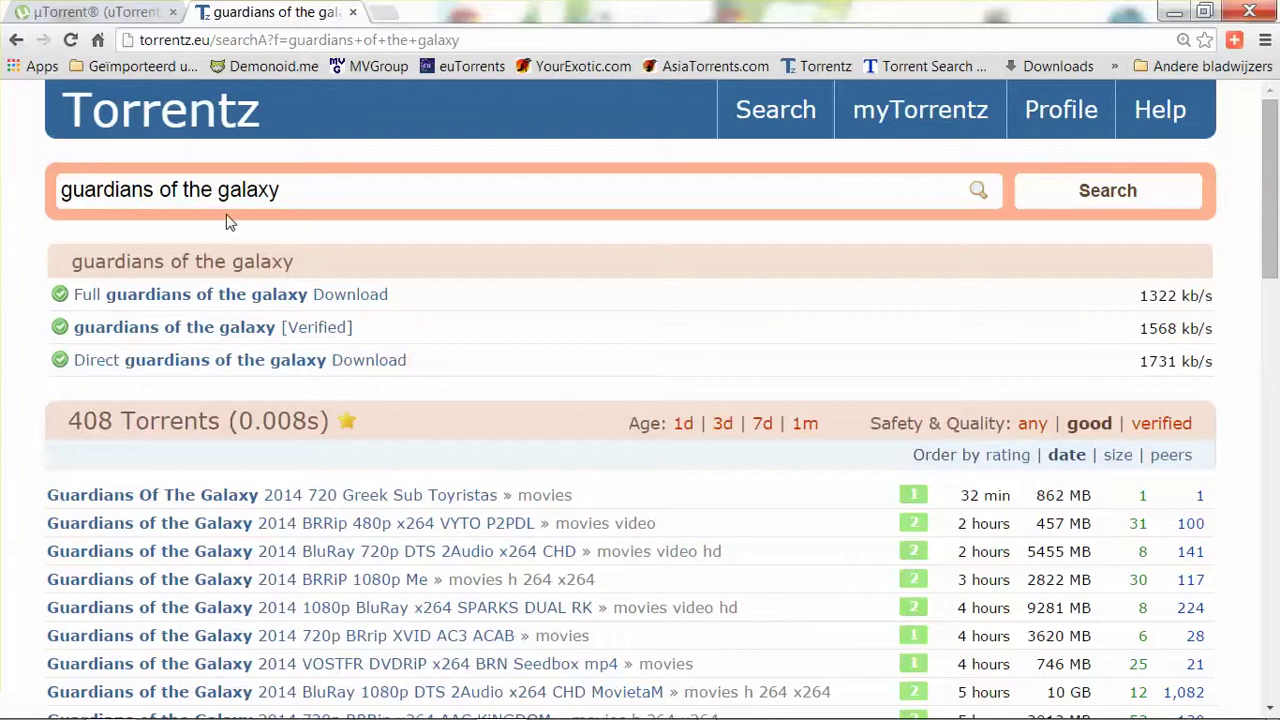
Replace the search term with windows 8 and browse the results ordered by date.
left_click(288, 195)
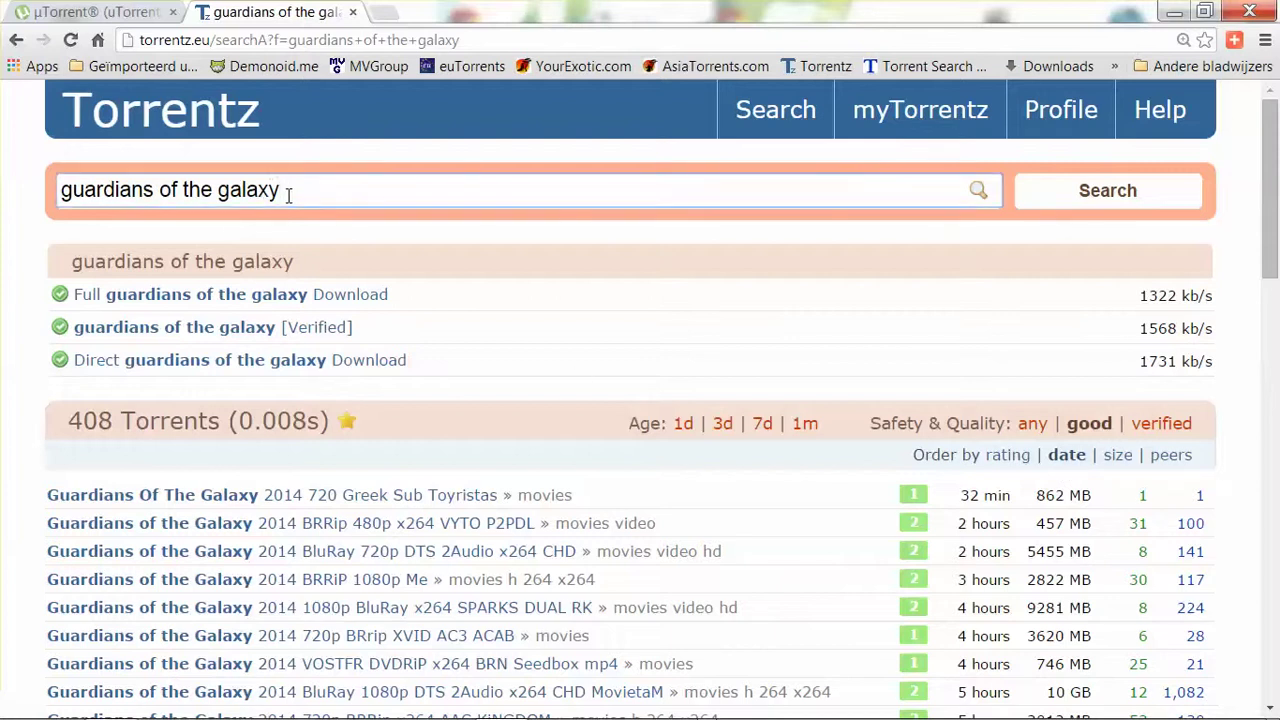
key("BackSpace")
key("BackSpace")
key("BackSpace")
key("BackSpace")
key("BackSpace")
key("BackSpace")
key("BackSpace")
key("BackSpace")
key("BackSpace")
key("BackSpace")
key("BackSpace")
key("BackSpace")
key("BackSpace")
key("BackSpace")
key("BackSpace")
key("BackSpace")
key("BackSpace")
key("BackSpace")
key("BackSpace")
key("BackSpace")
key("BackSpace")
key("BackSpace")
key("BackSpace")
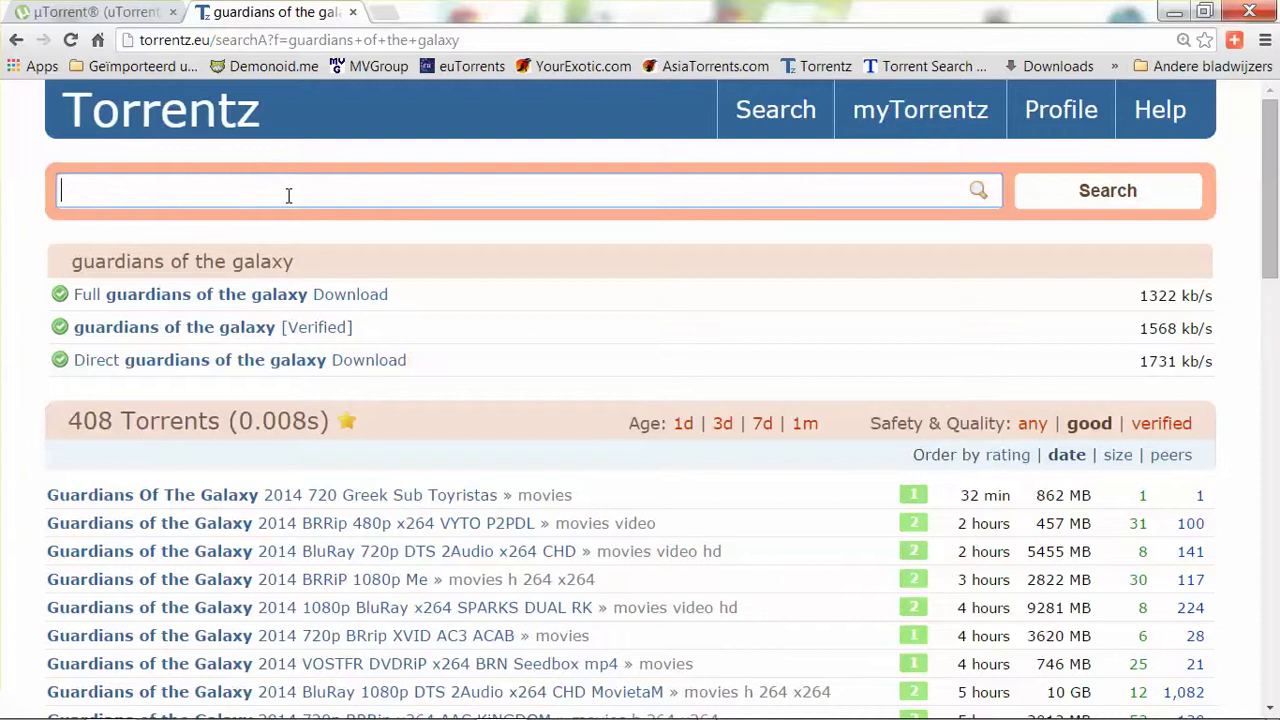
type("windows 8")
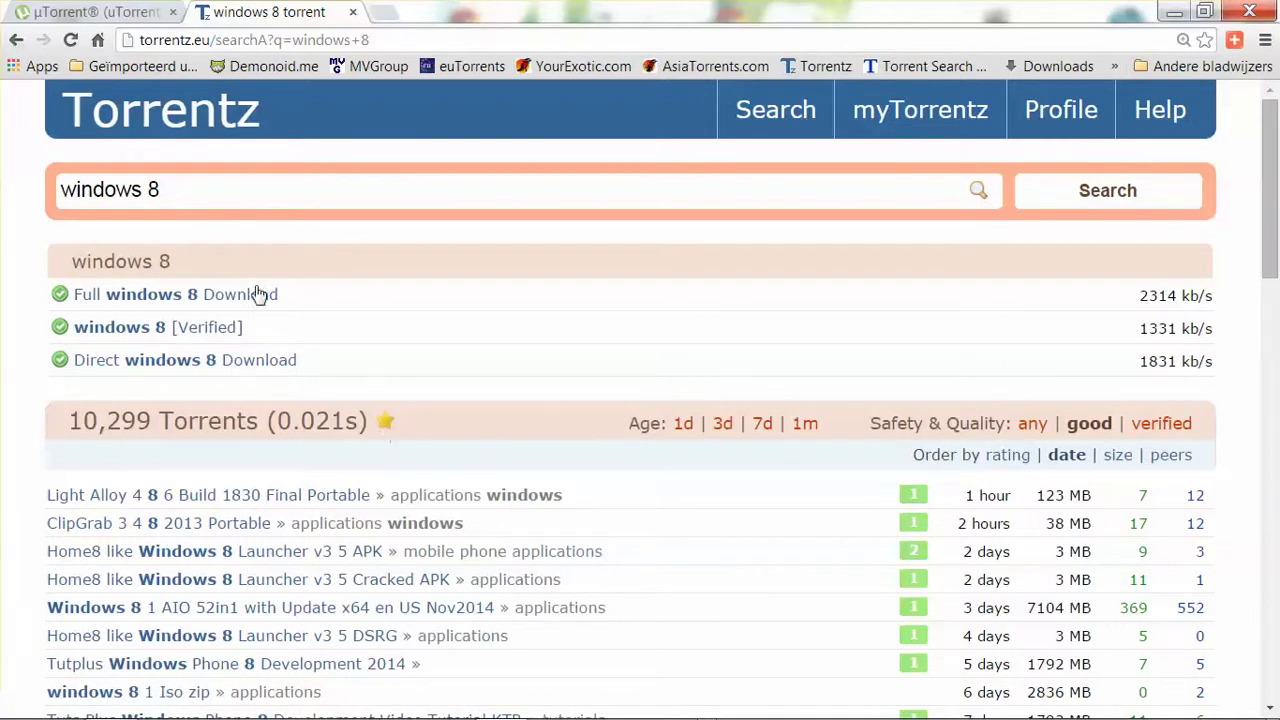
left_click(189, 191)
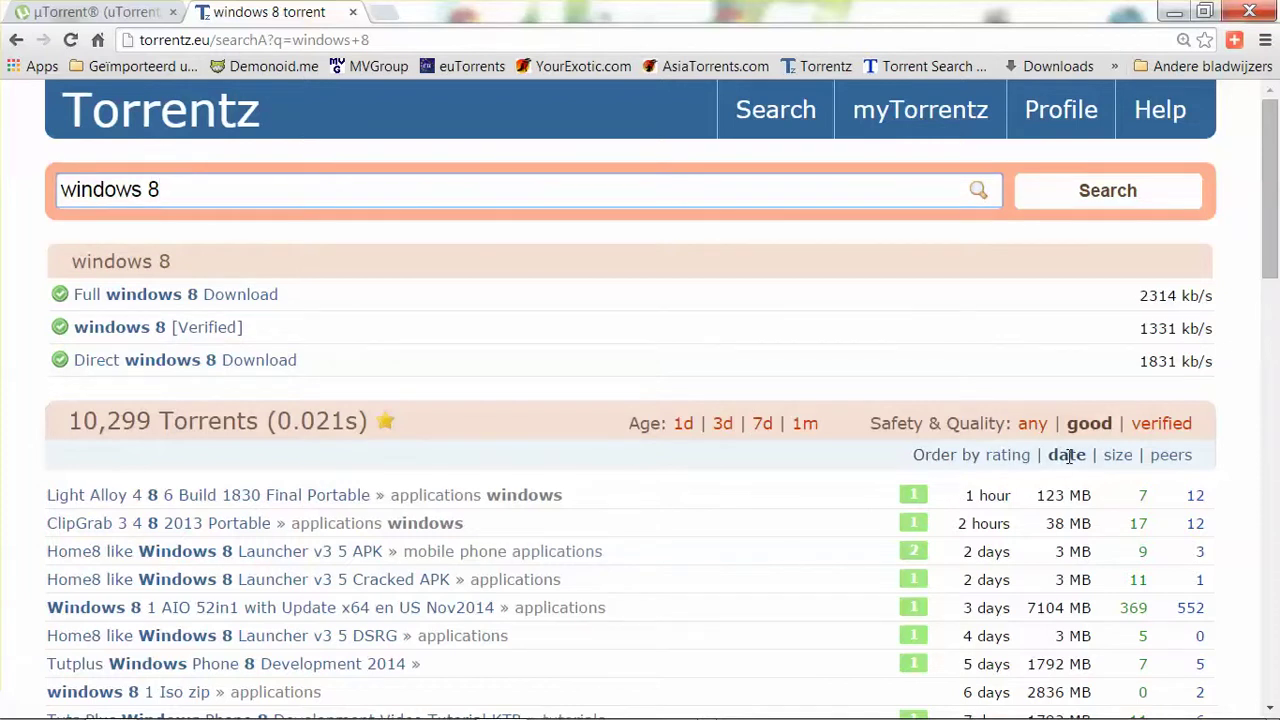
scroll(1068, 456, "down", 5)
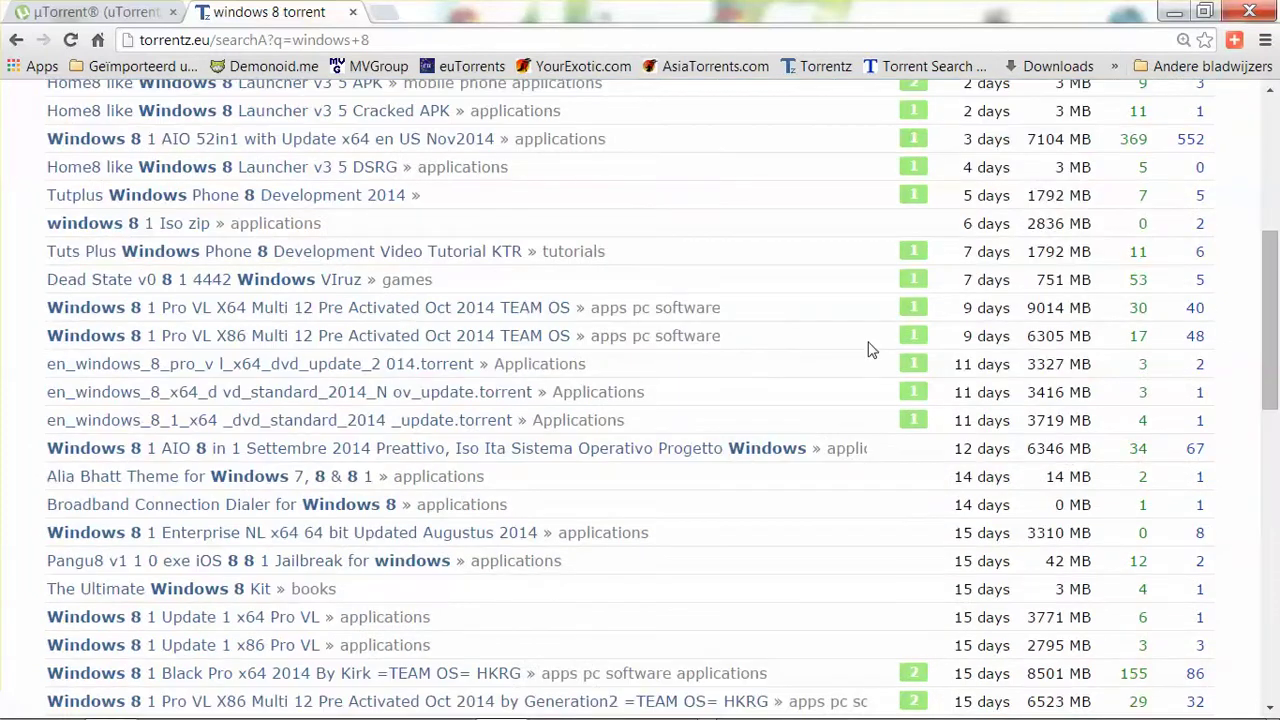
scroll(868, 349, "up", 4)
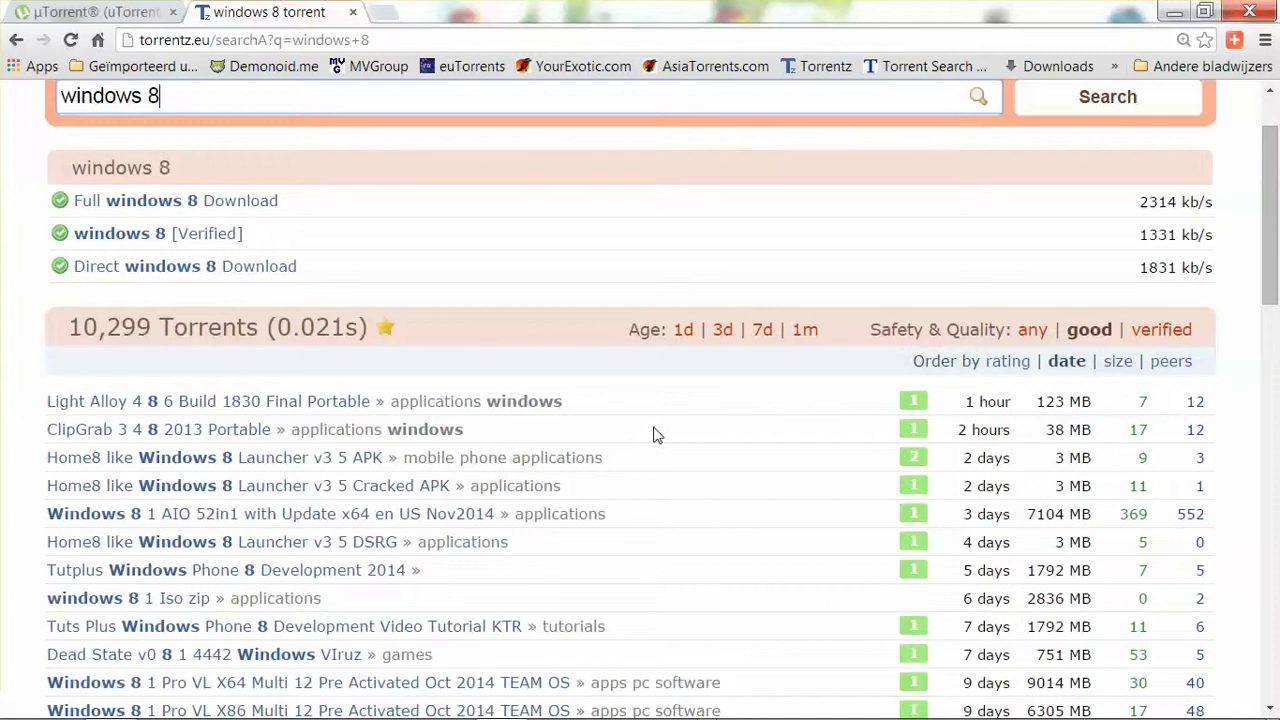
scroll(655, 435, "down", 4)
scroll(655, 435, "down", 5)
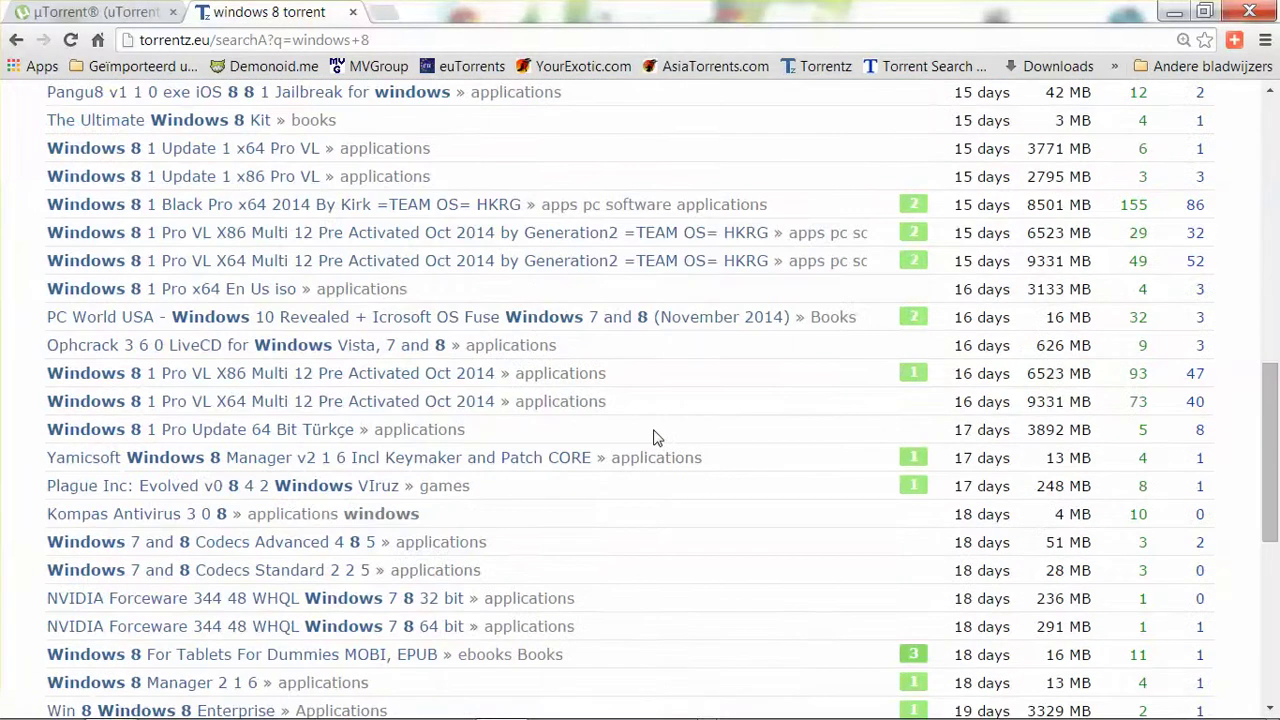
scroll(655, 435, "up", 9)
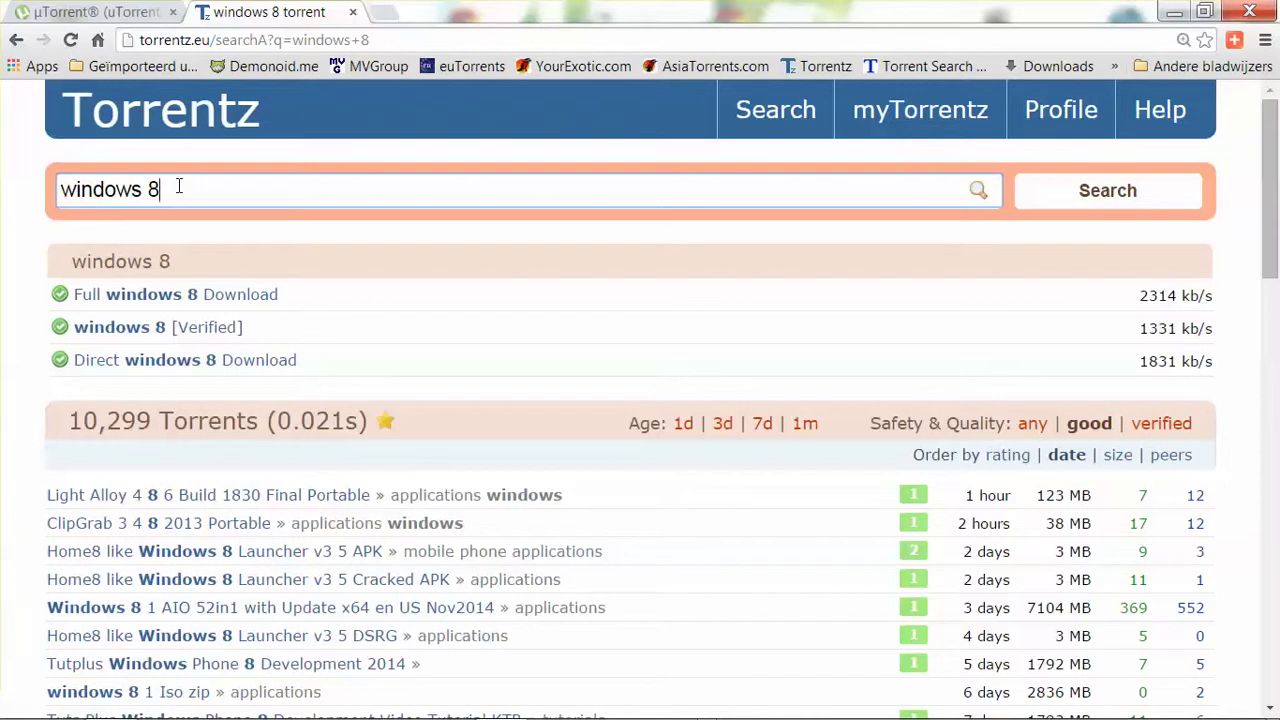
Replace the search term with the suggested guardians of the galaxy and run the search.
key("BackSpace")
key("BackSpace")
key("BackSpace")
key("BackSpace")
key("BackSpace")
key("BackSpace")
key("BackSpace")
key("BackSpace")
key("BackSpace")
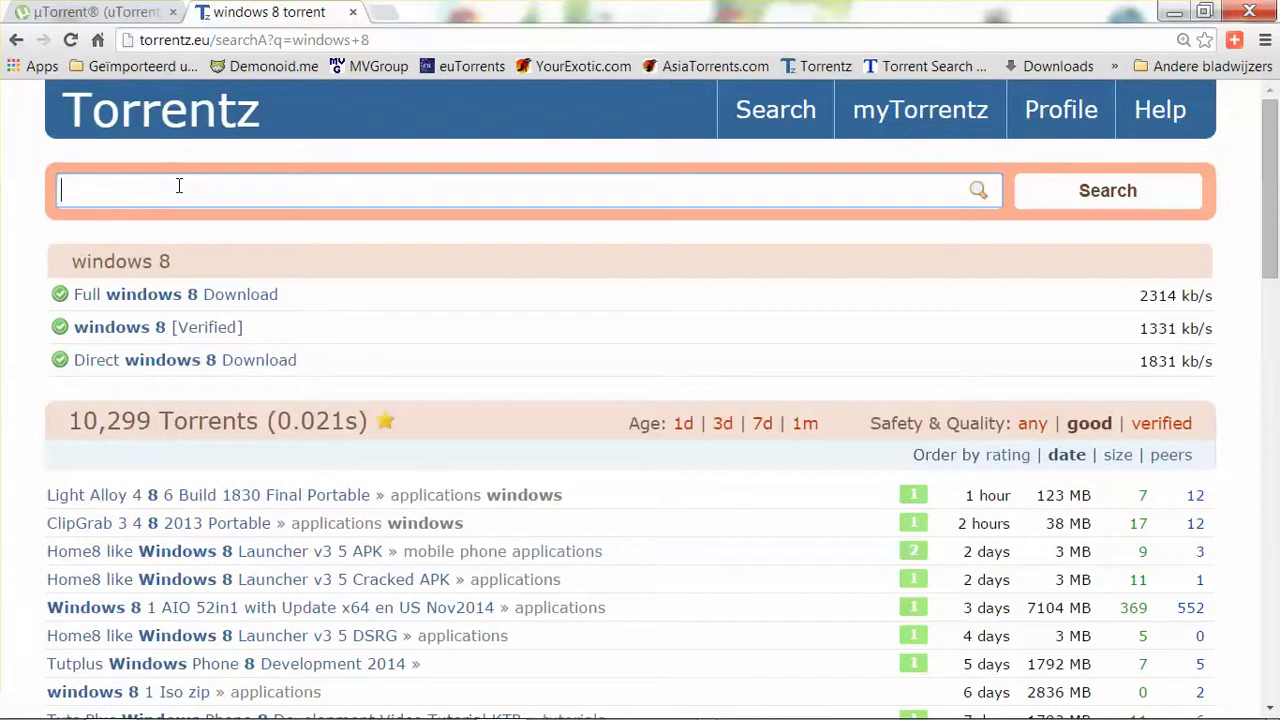
type("guardin")
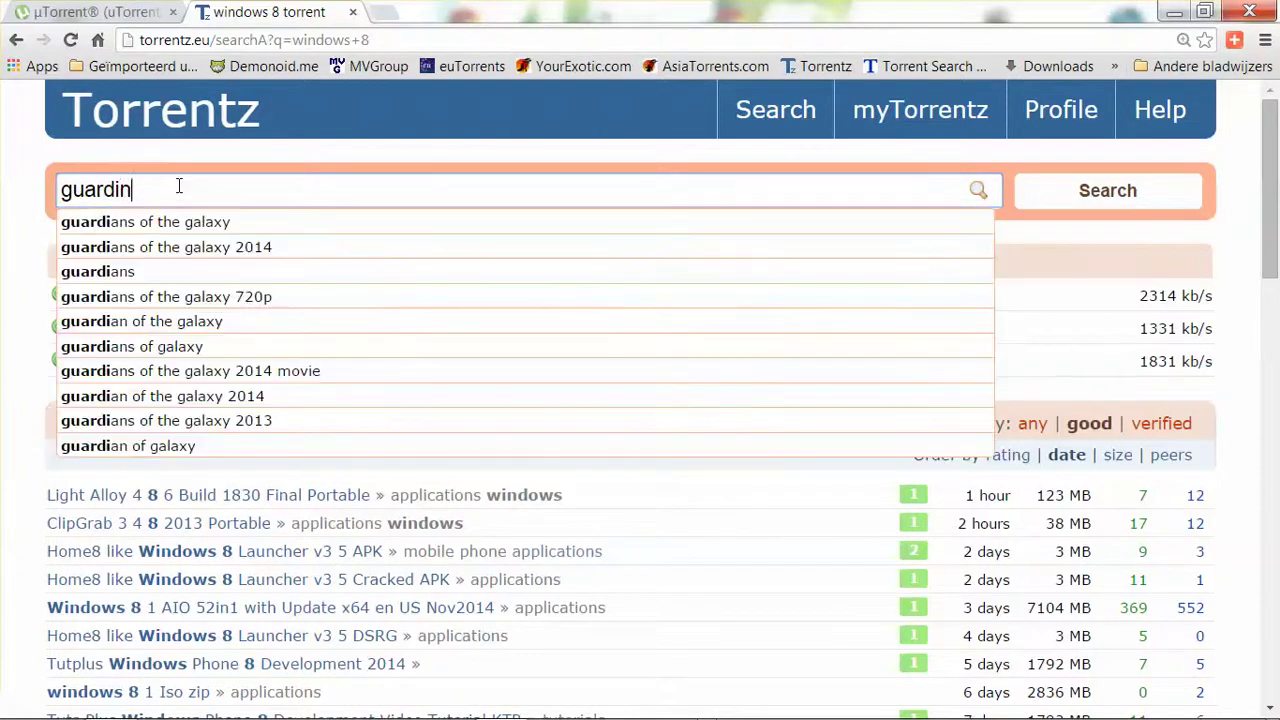
key("BackSpace")
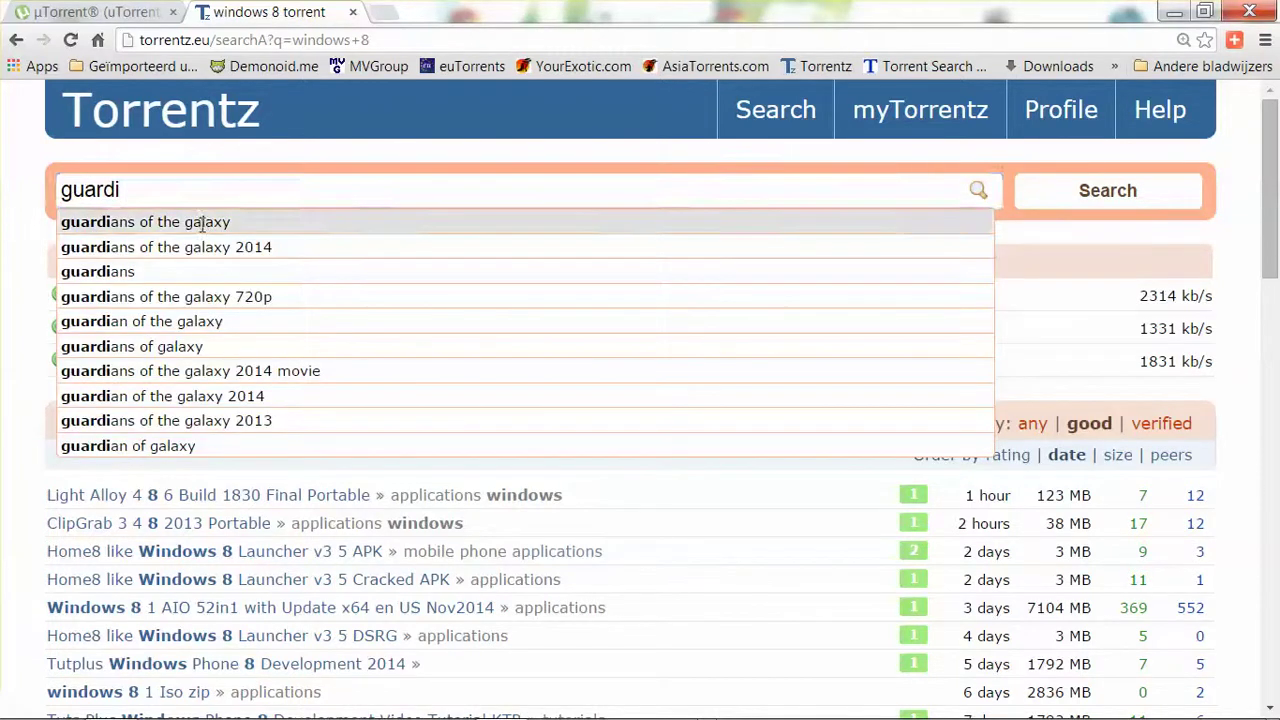
left_click(200, 228)
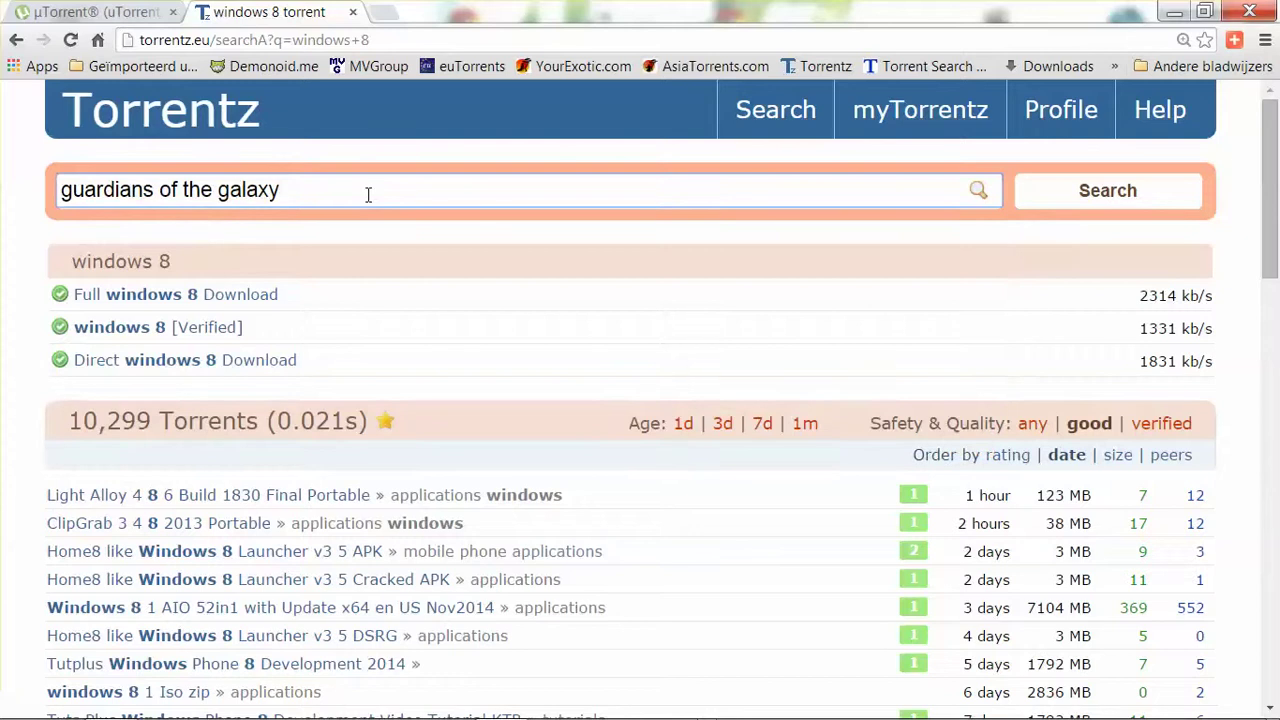
left_click(1090, 196)
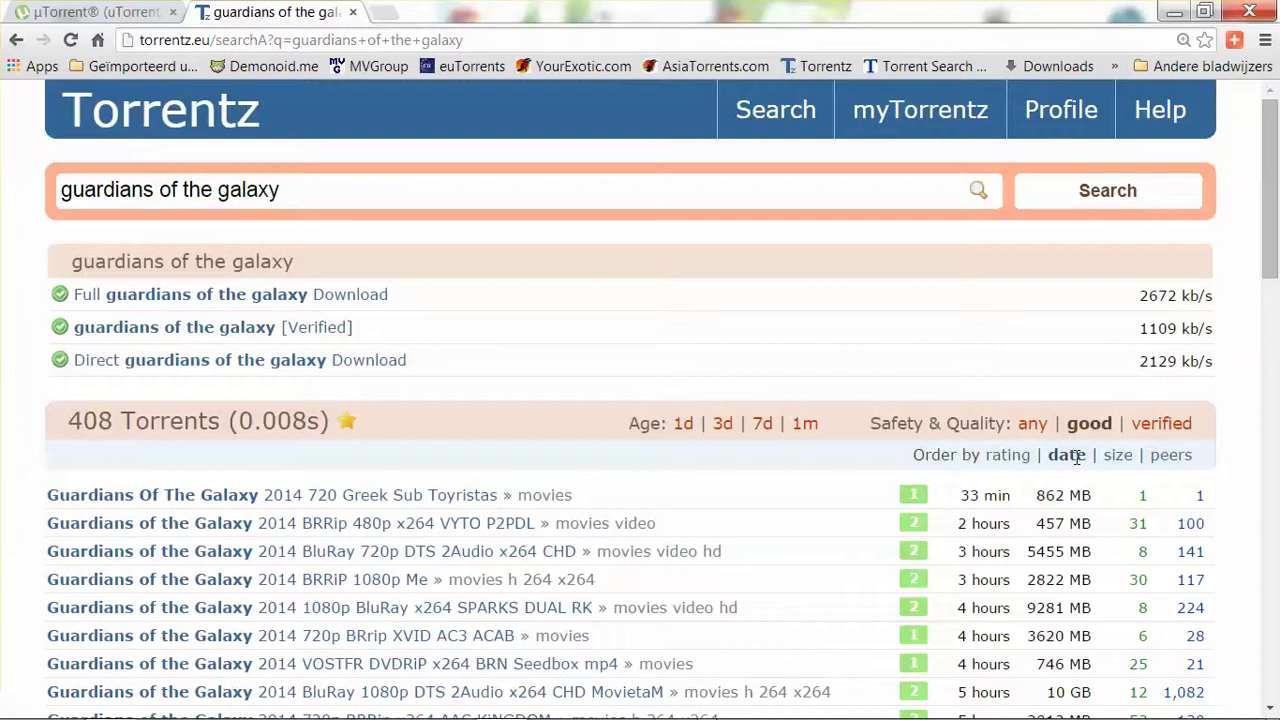
Order the guardians of the galaxy results by size, look at the largest ones, and reorder the list by peers.
left_click(1118, 455)
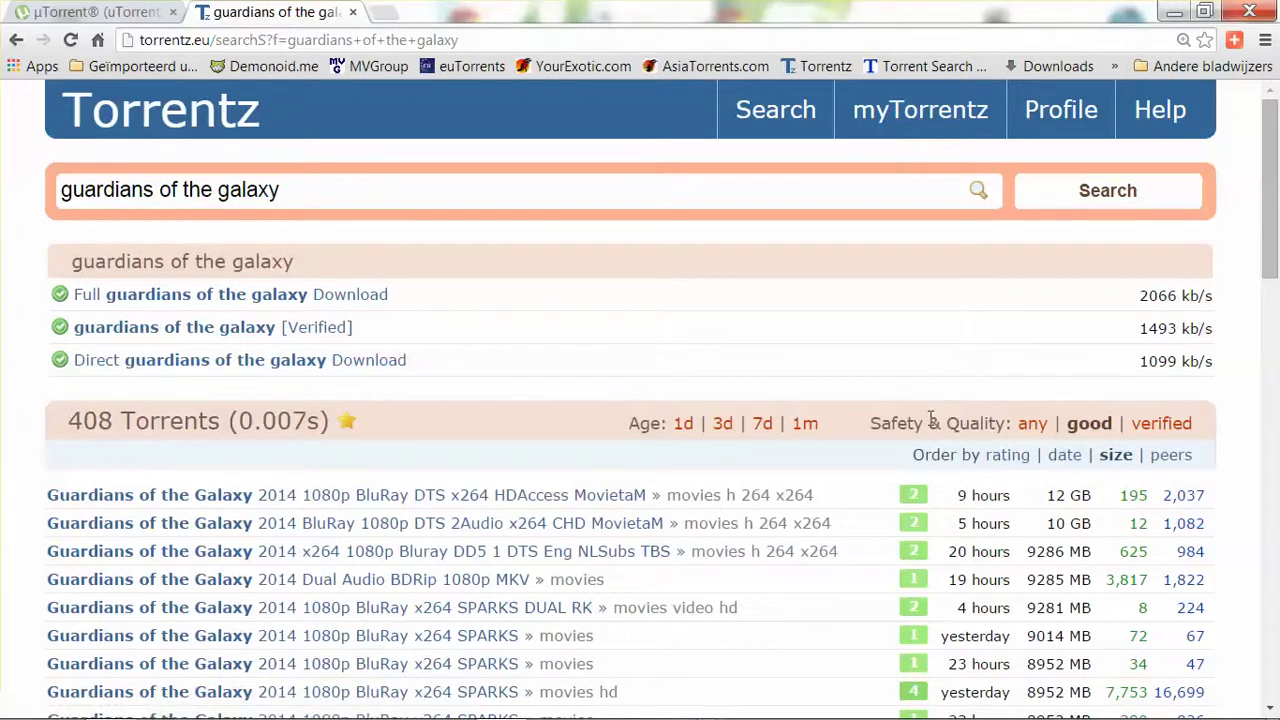
scroll(925, 372, "down", 3)
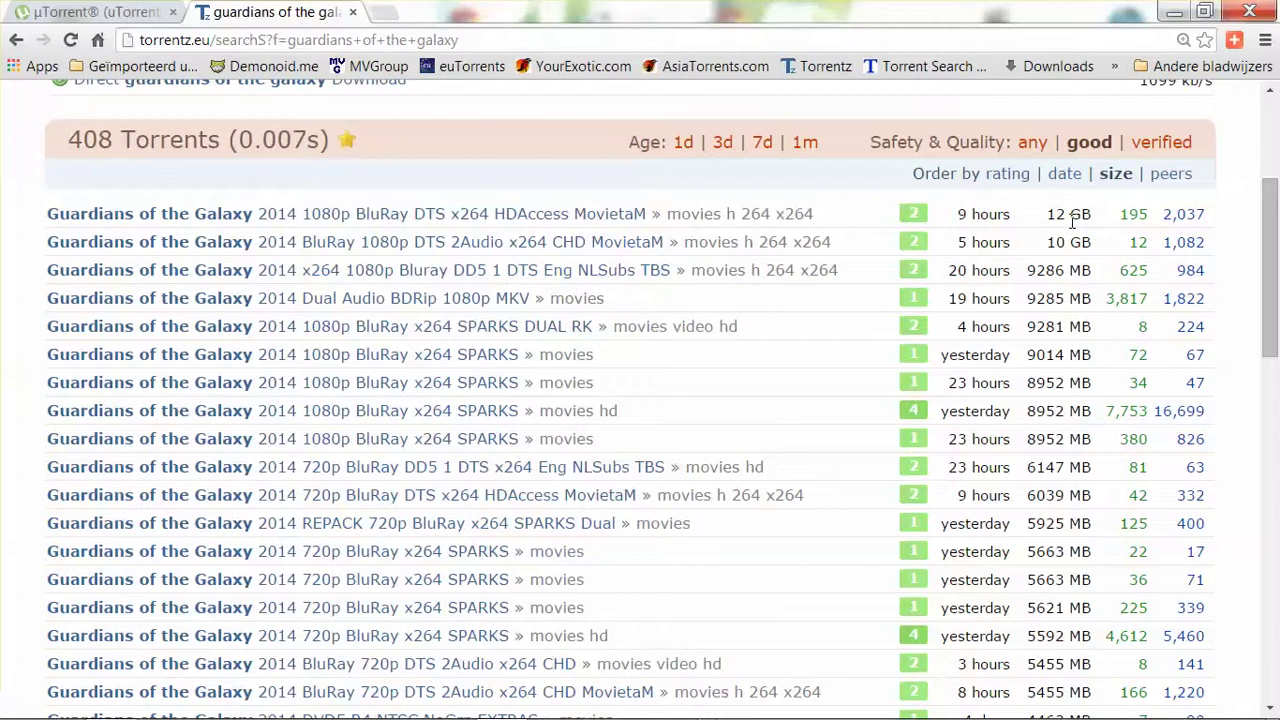
left_click(1168, 182)
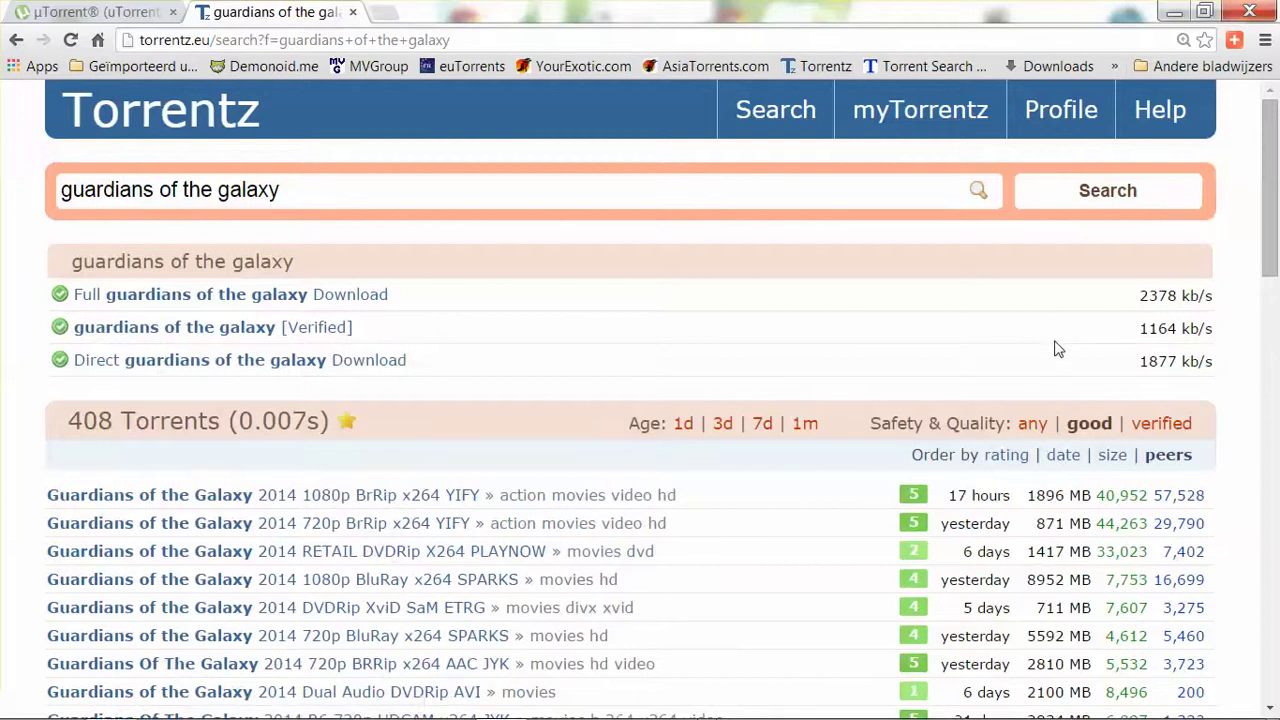
scroll(1058, 348, "down", 2)
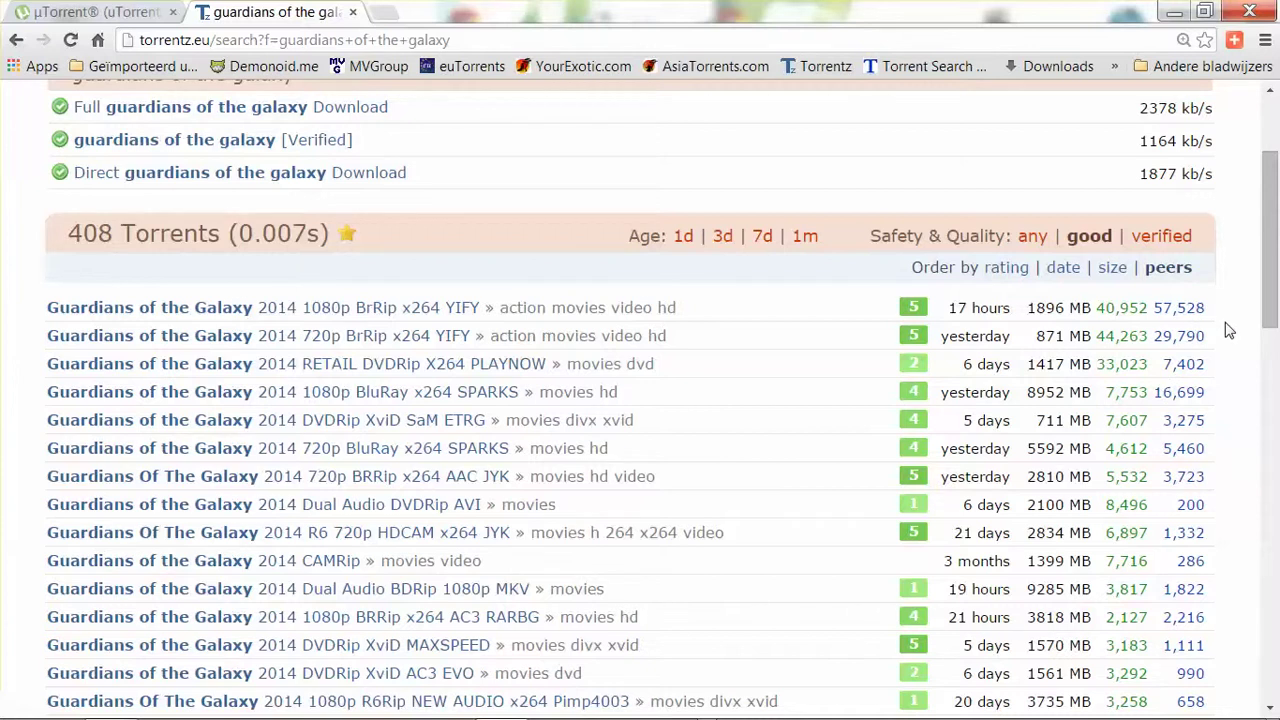
scroll(1229, 331, "down", 1)
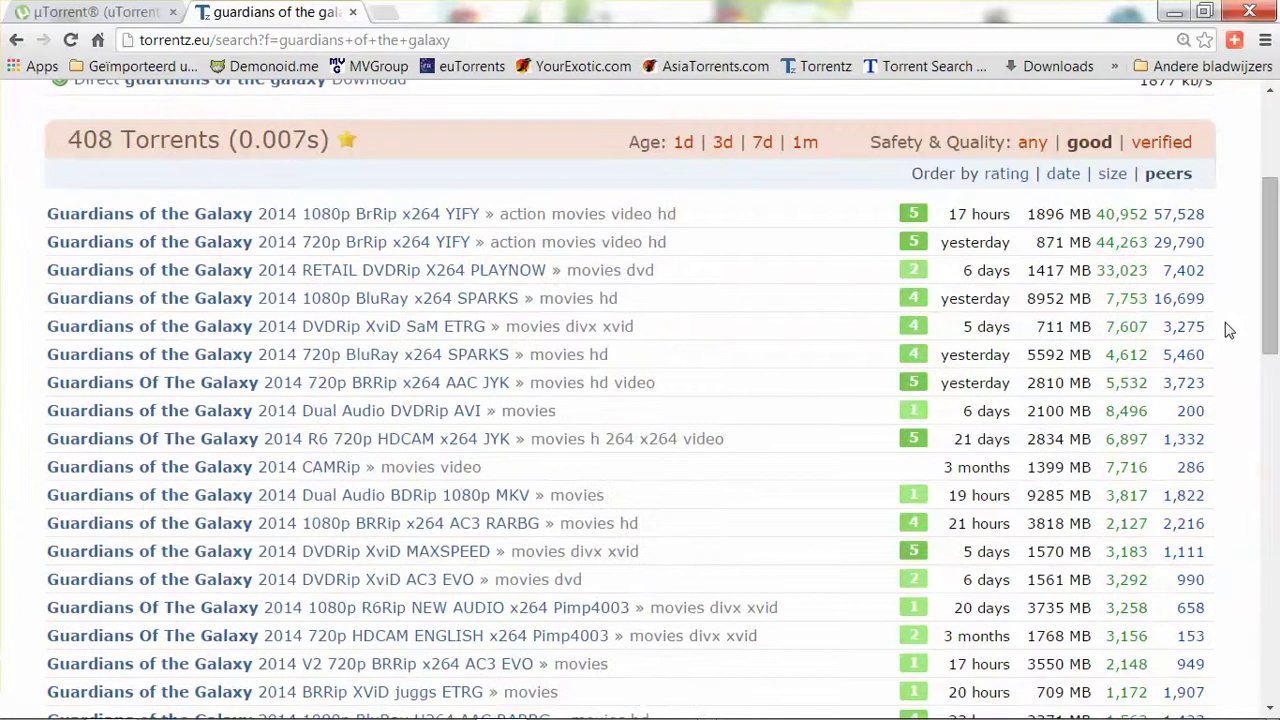
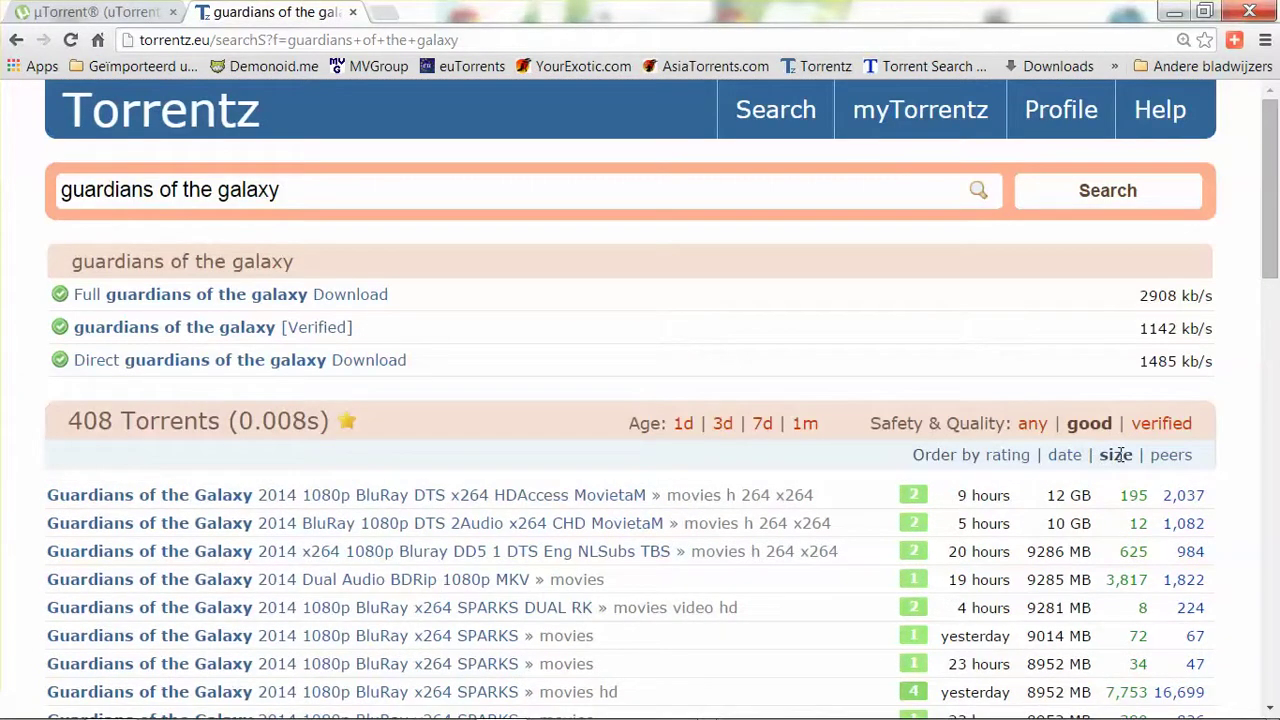
Browse the size-ordered results to the end of the list and look through page 2.
scroll(1040, 382, "down", 3)
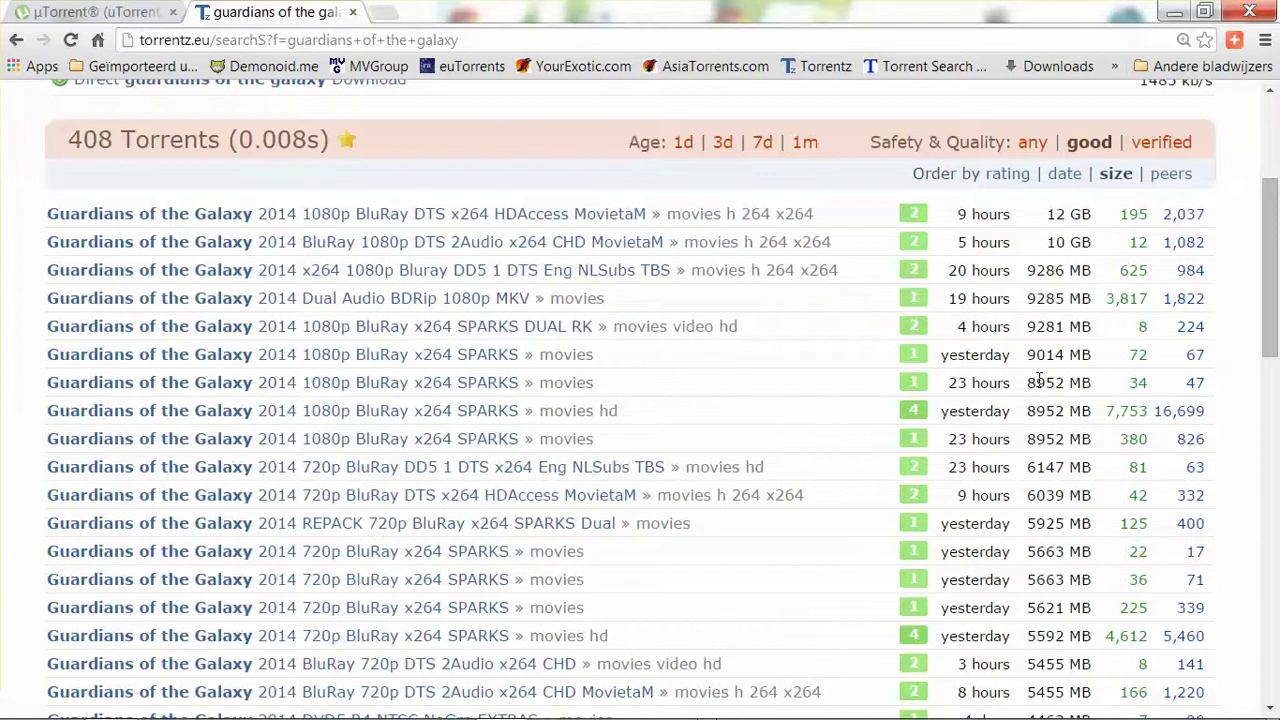
scroll(1040, 382, "down", 5)
scroll(1040, 385, "down", 6)
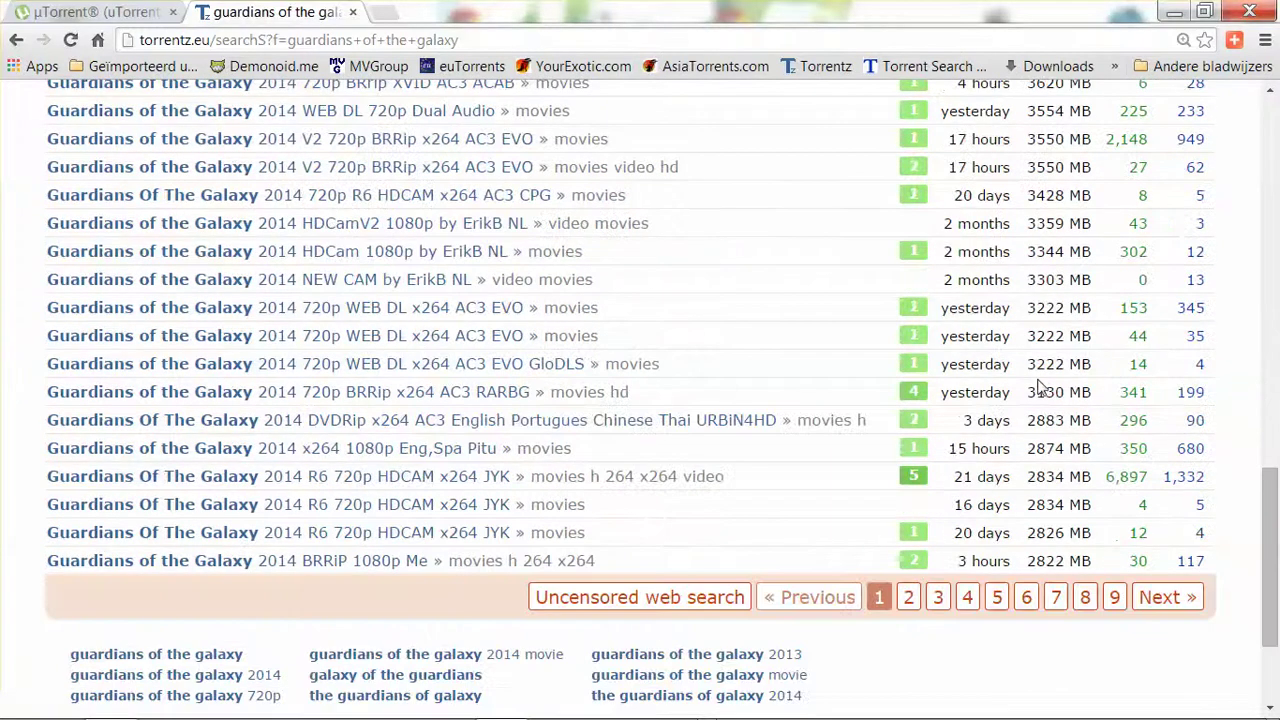
left_click(909, 600)
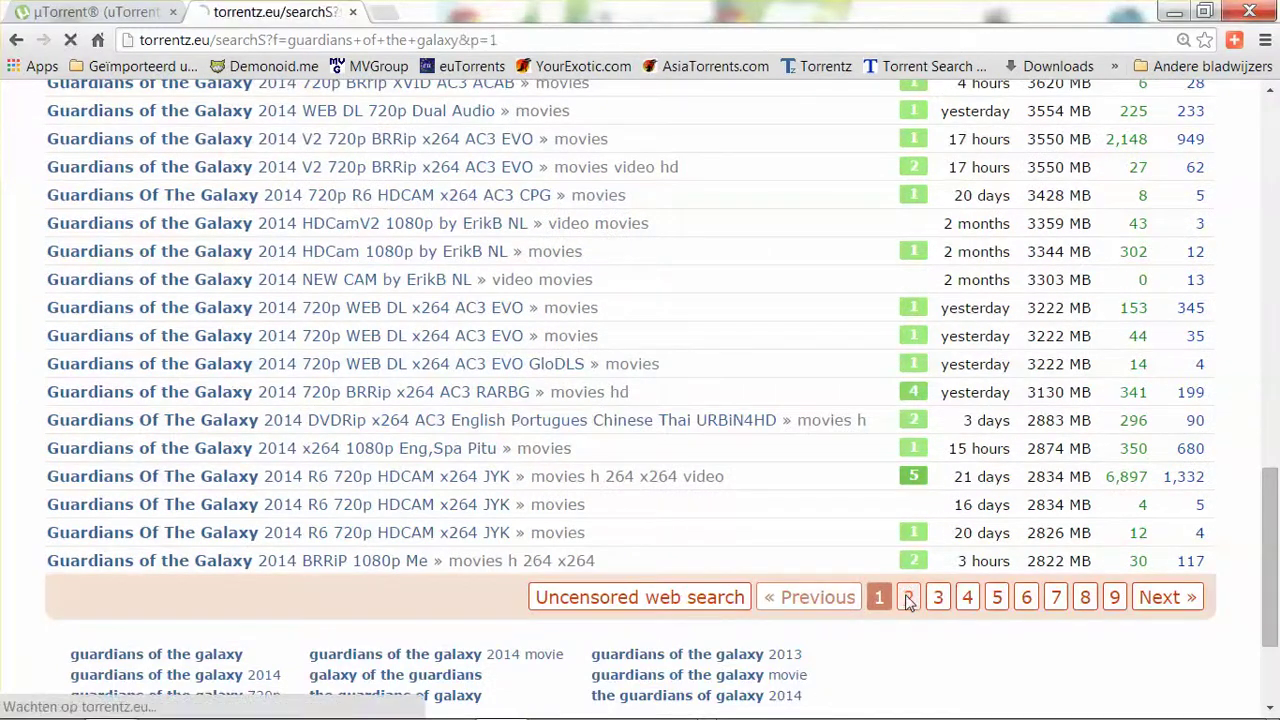
scroll(905, 594, "down", 15)
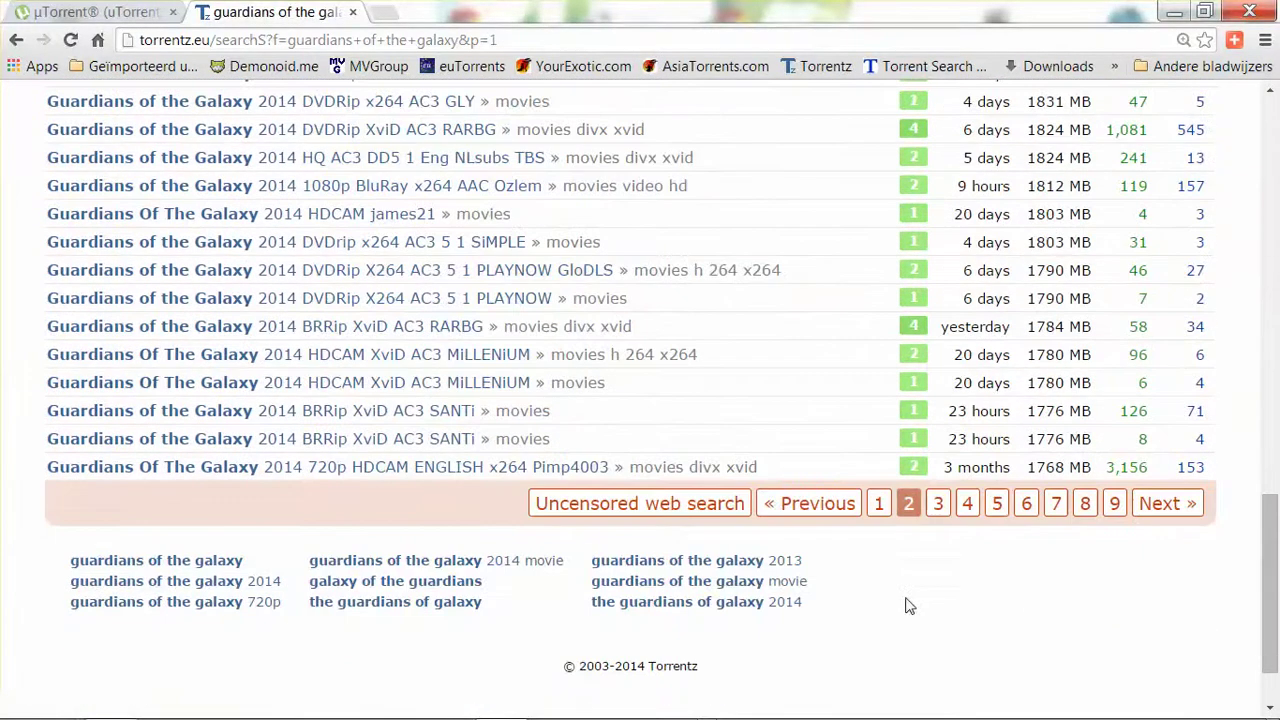
Look through pages 3 and 6 of the size-ordered guardians of the galaxy results.
left_click(937, 505)
scroll(940, 516, "down", 15)
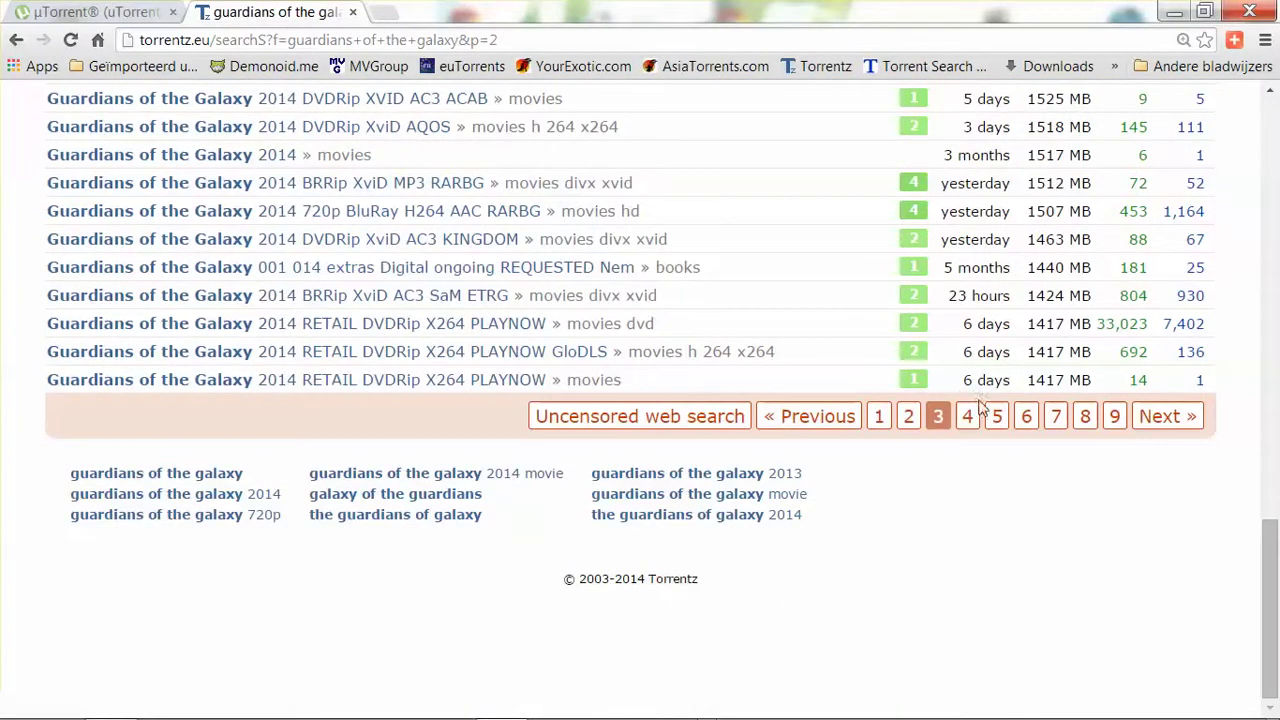
left_click(1024, 418)
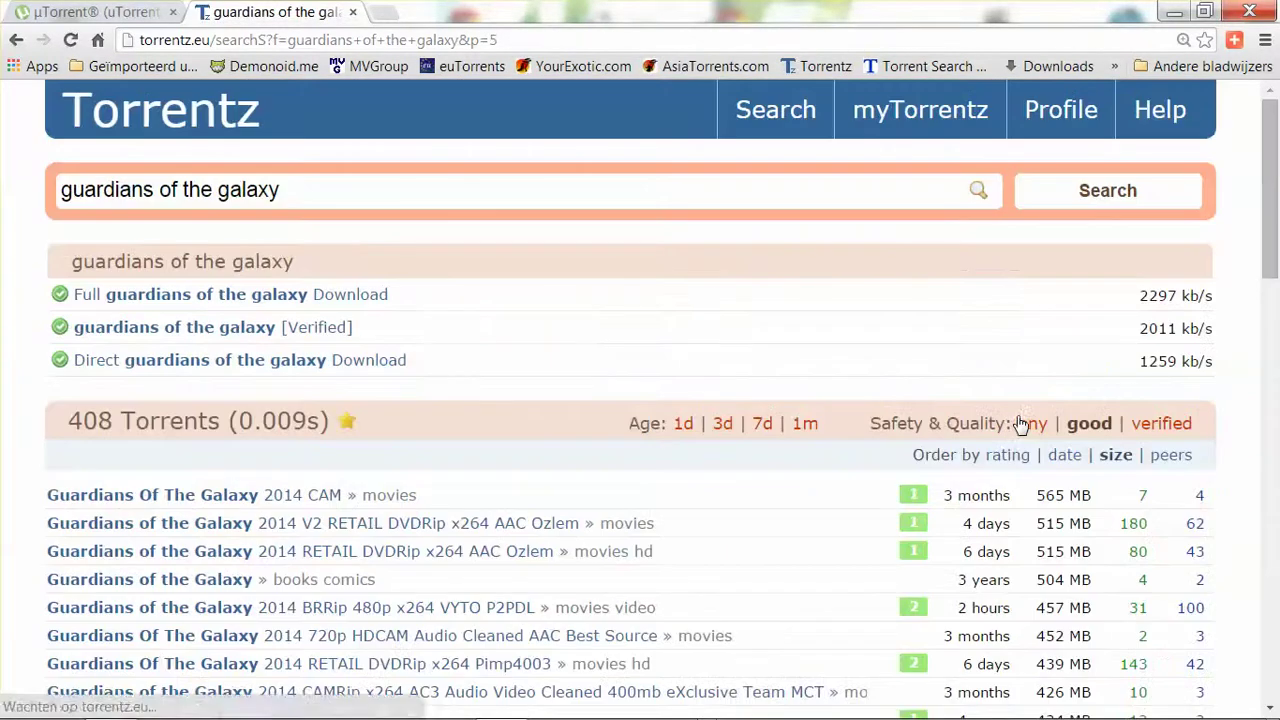
scroll(1018, 417, "down", 4)
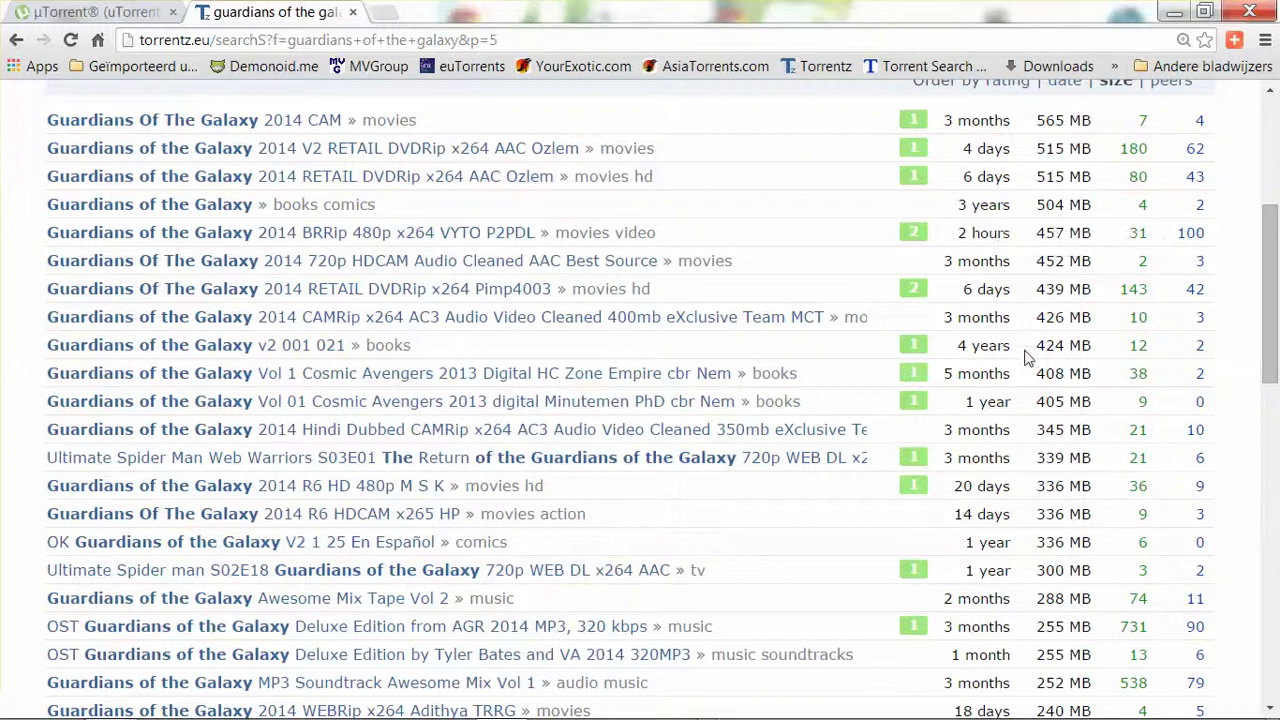
scroll(1029, 374, "down", 5)
scroll(1029, 384, "down", 5)
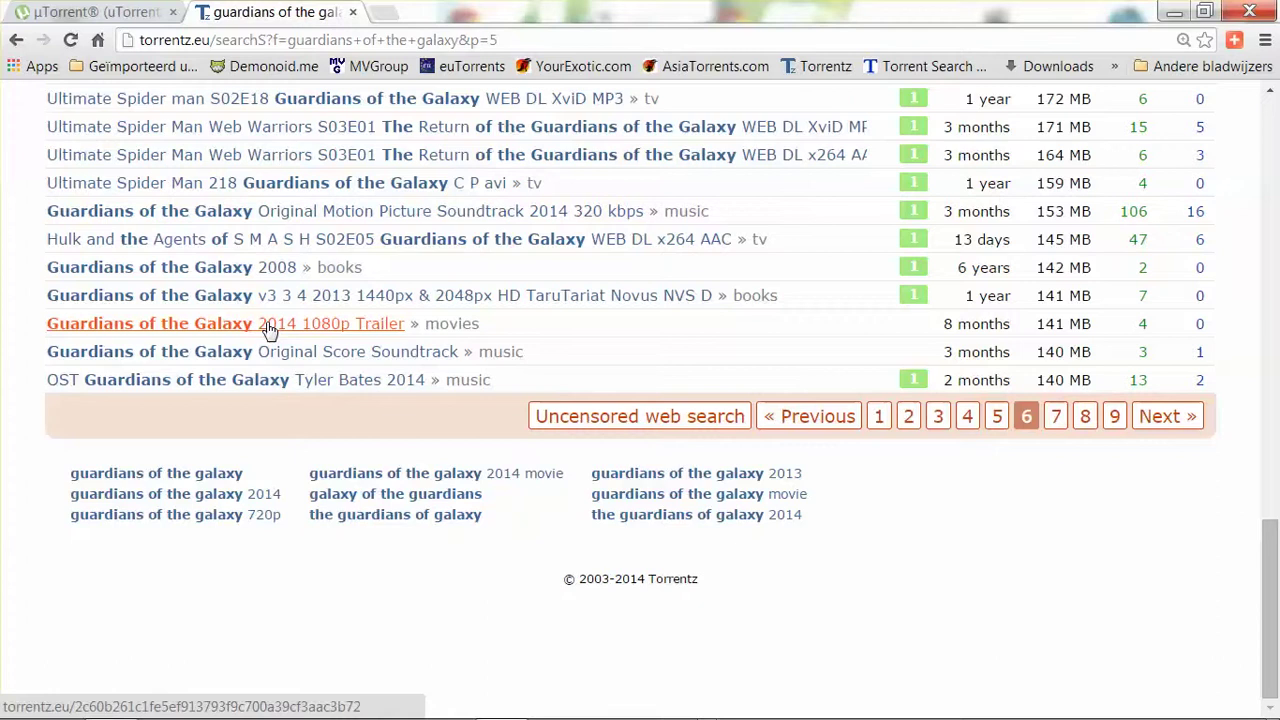
Open the Guardians of the Galaxy 2014 1080p Trailer result and examine its list of torrent download locations.
left_click(183, 324)
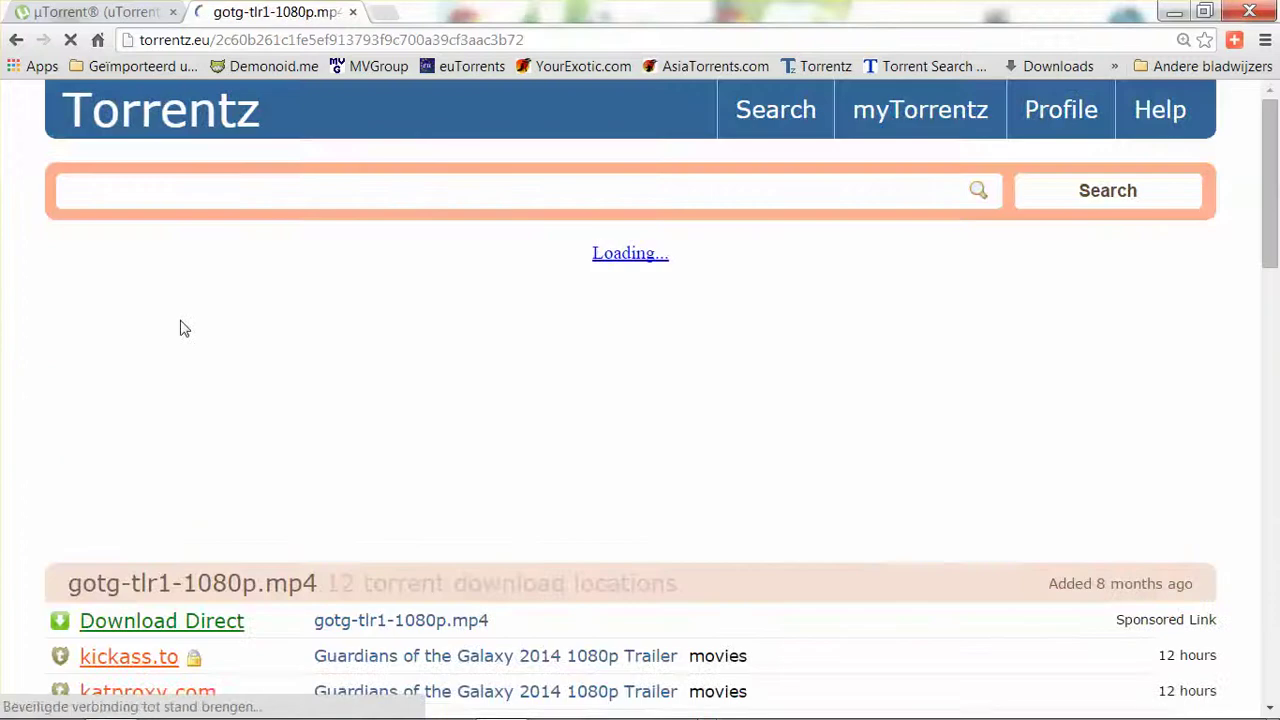
scroll(309, 340, "down", 3)
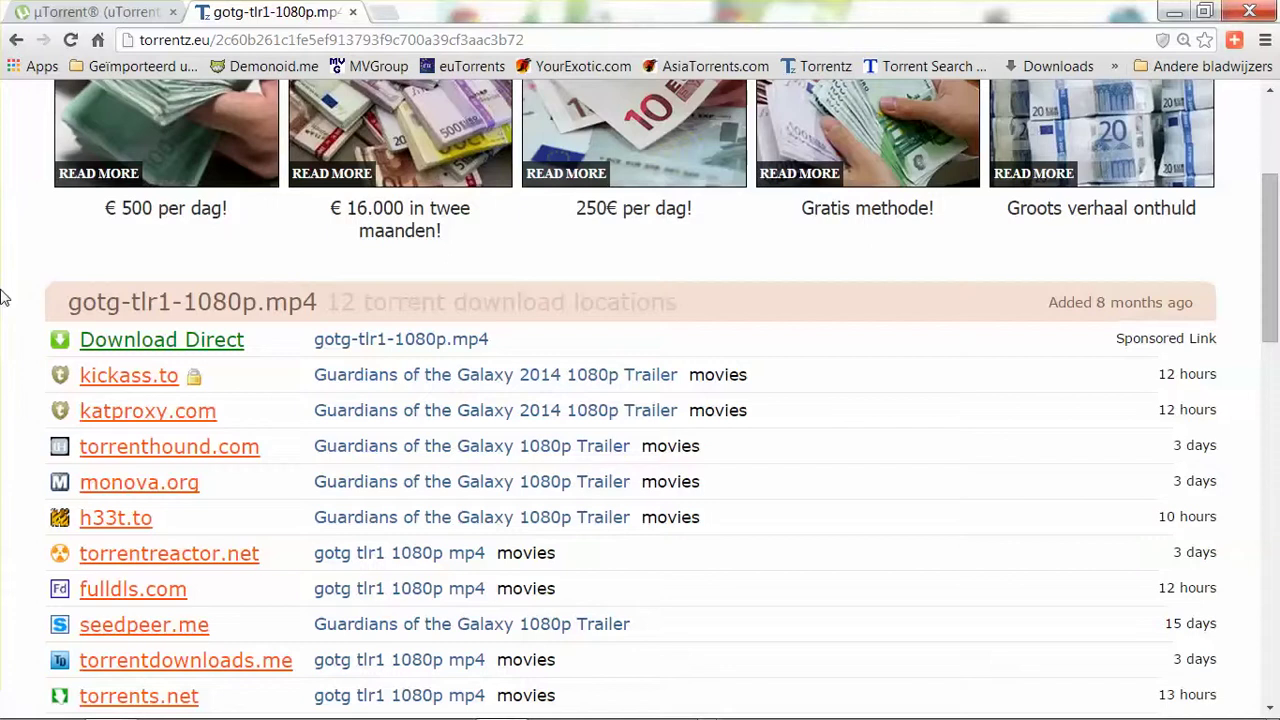
scroll(2, 297, "down", 3)
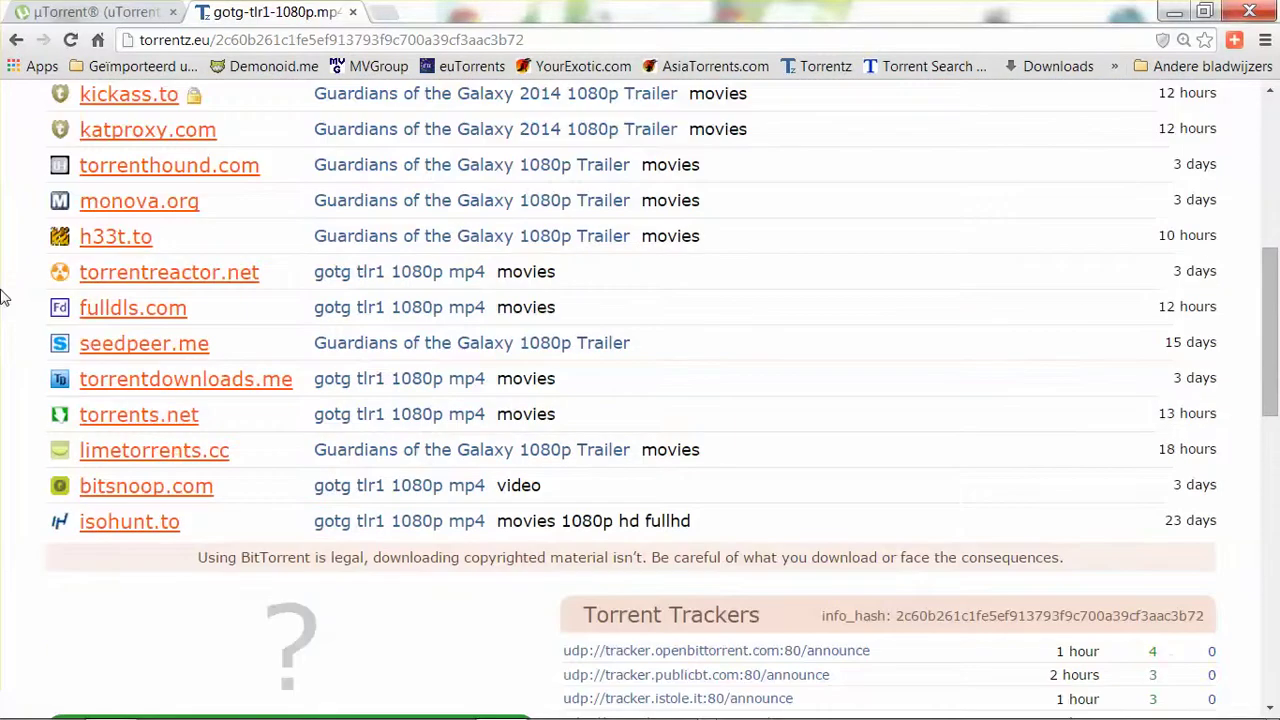
scroll(2, 297, "up", 6)
scroll(3, 350, "down", 5)
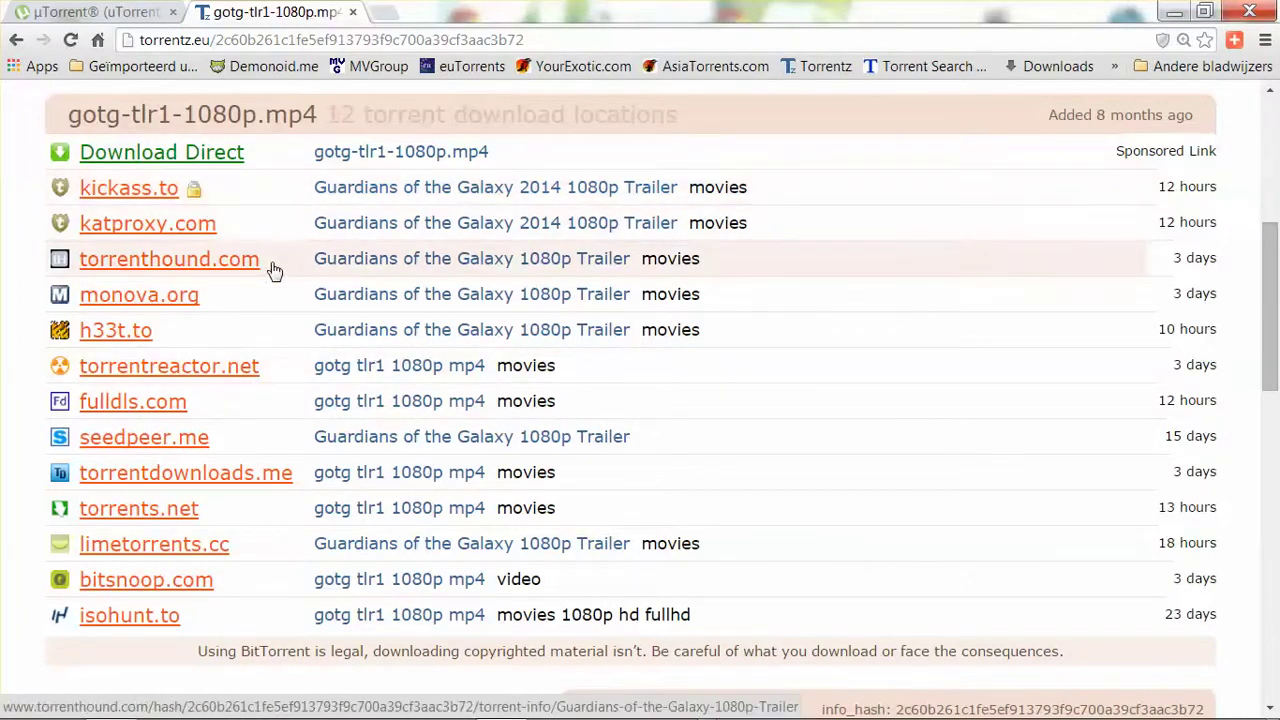
Download the trailer's torrent file from katproxy.com and save it in the Downloads folder under the suggested name.
left_click(146, 224)
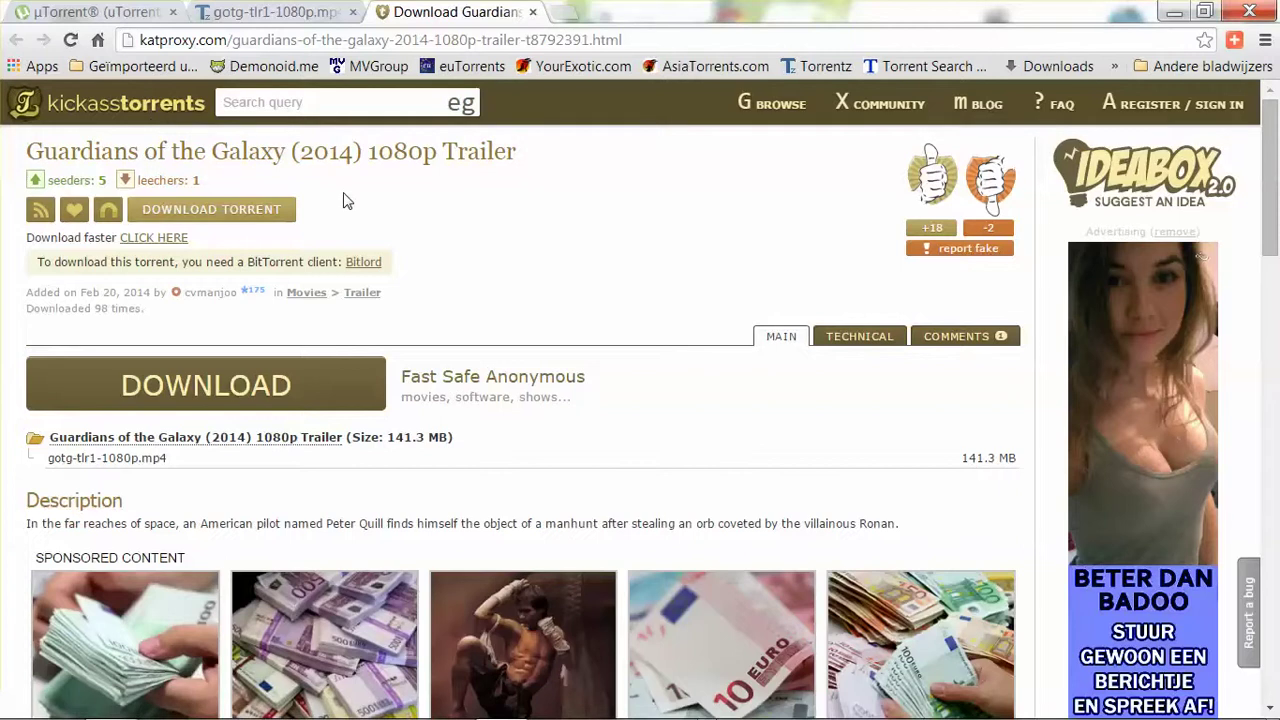
left_click(204, 210)
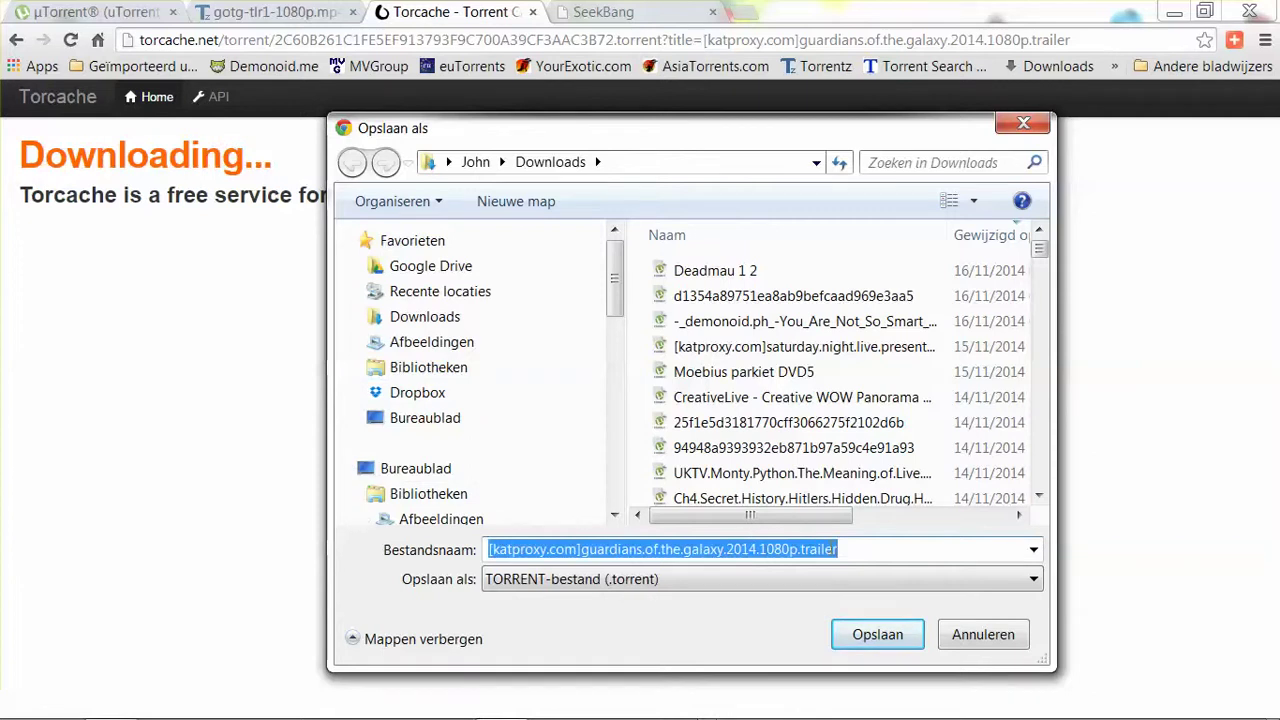
left_click(876, 646)
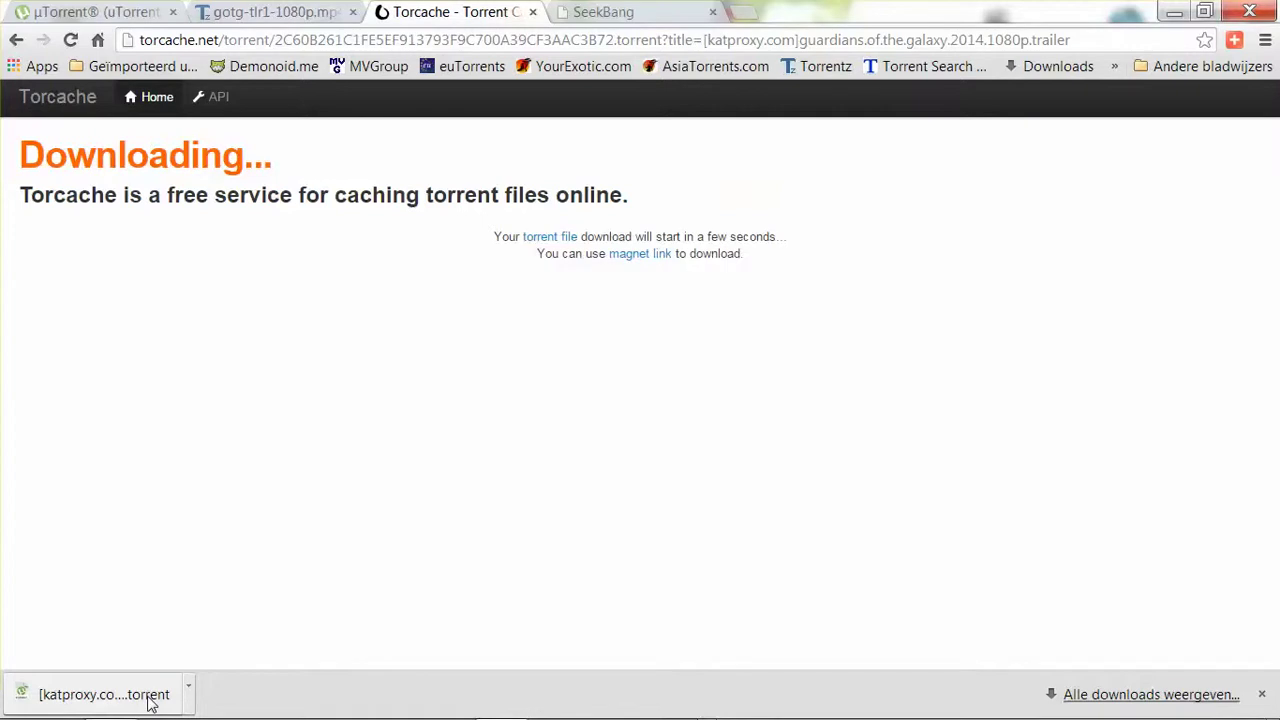
Open the downloaded torrent file in µTorrent and view the available save folders, keeping Videos\Movies as the location.
left_click(150, 700)
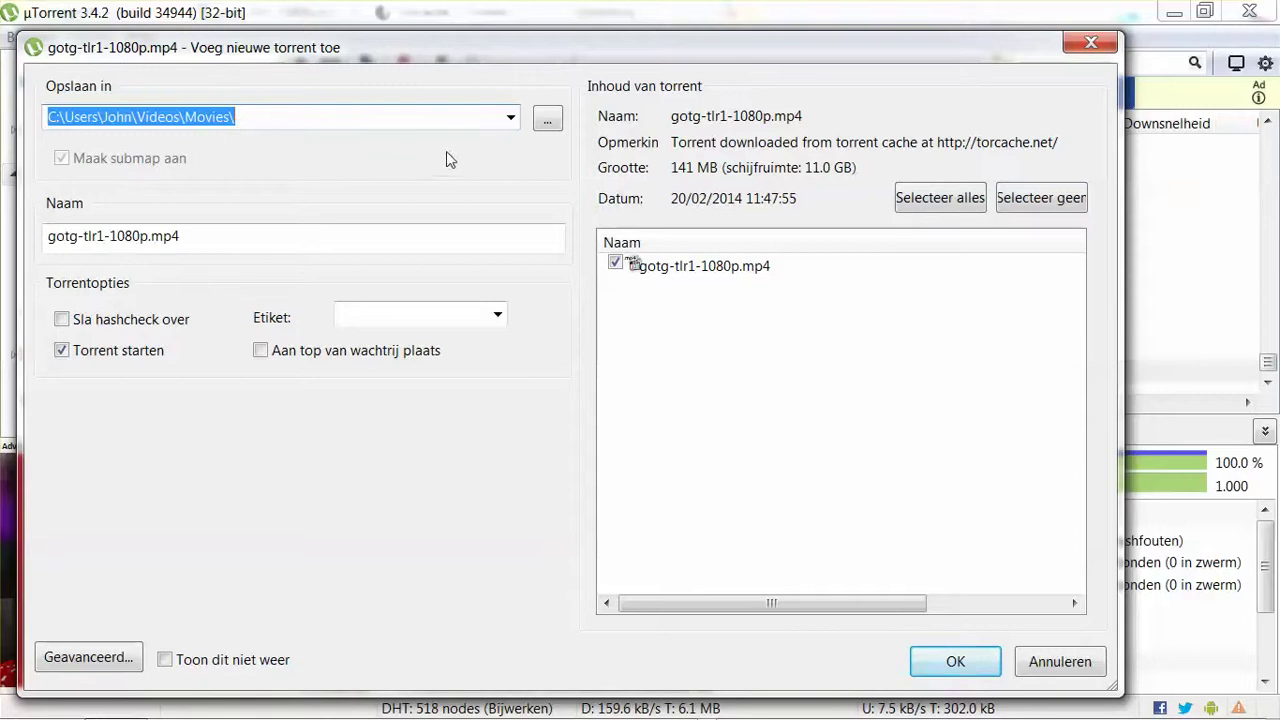
left_click(511, 118)
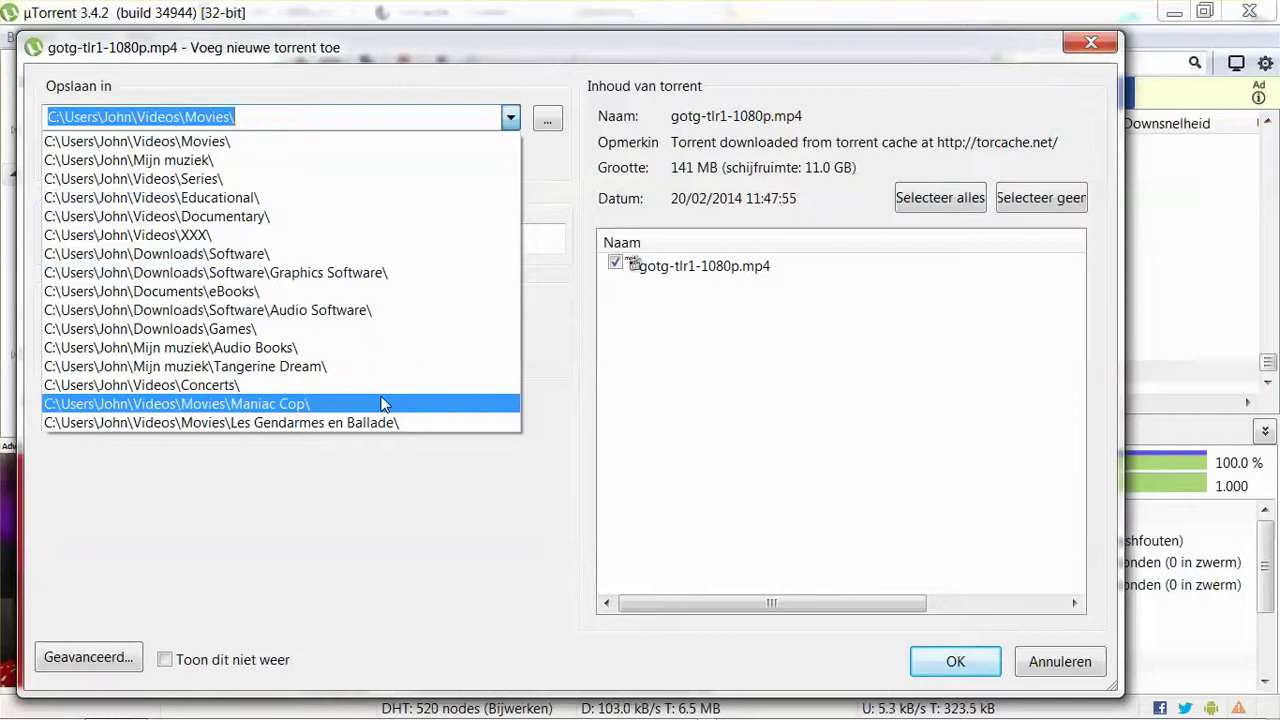
left_click(551, 180)
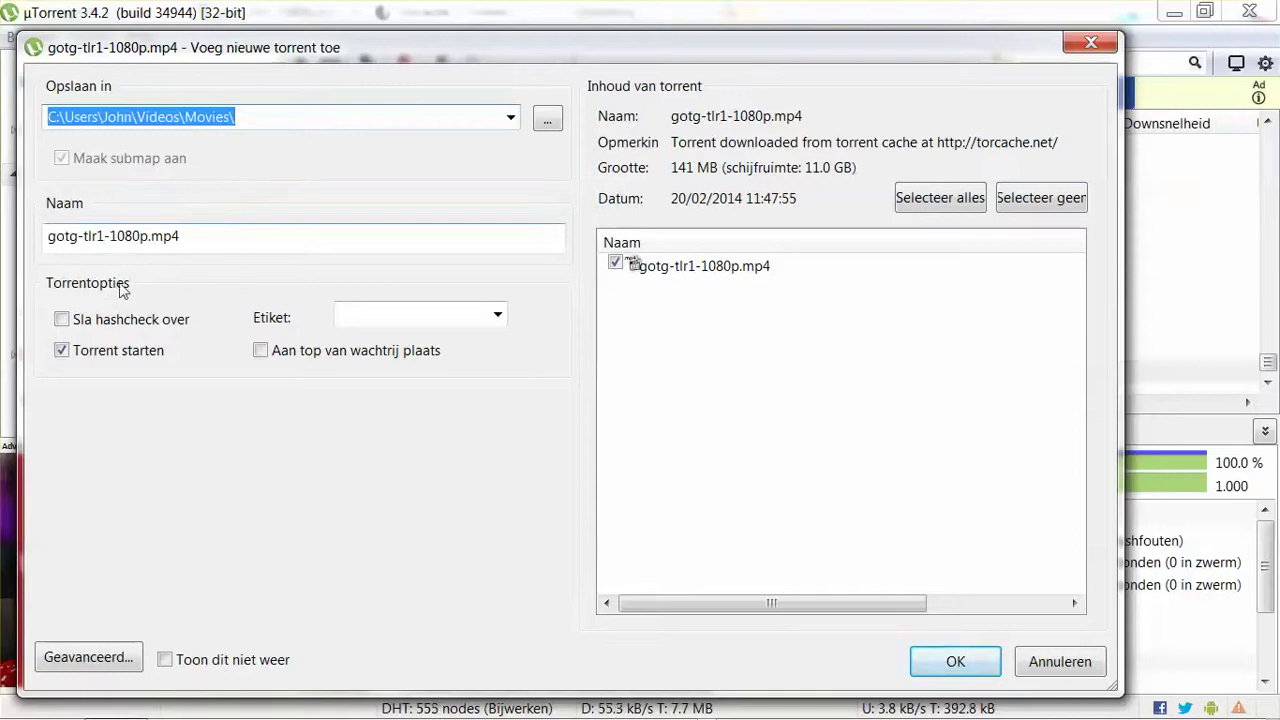
Add the torrent with Torrent starten enabled and the file gotg-tlr1-1080p.mp4 selected for download.
left_click(60, 357)
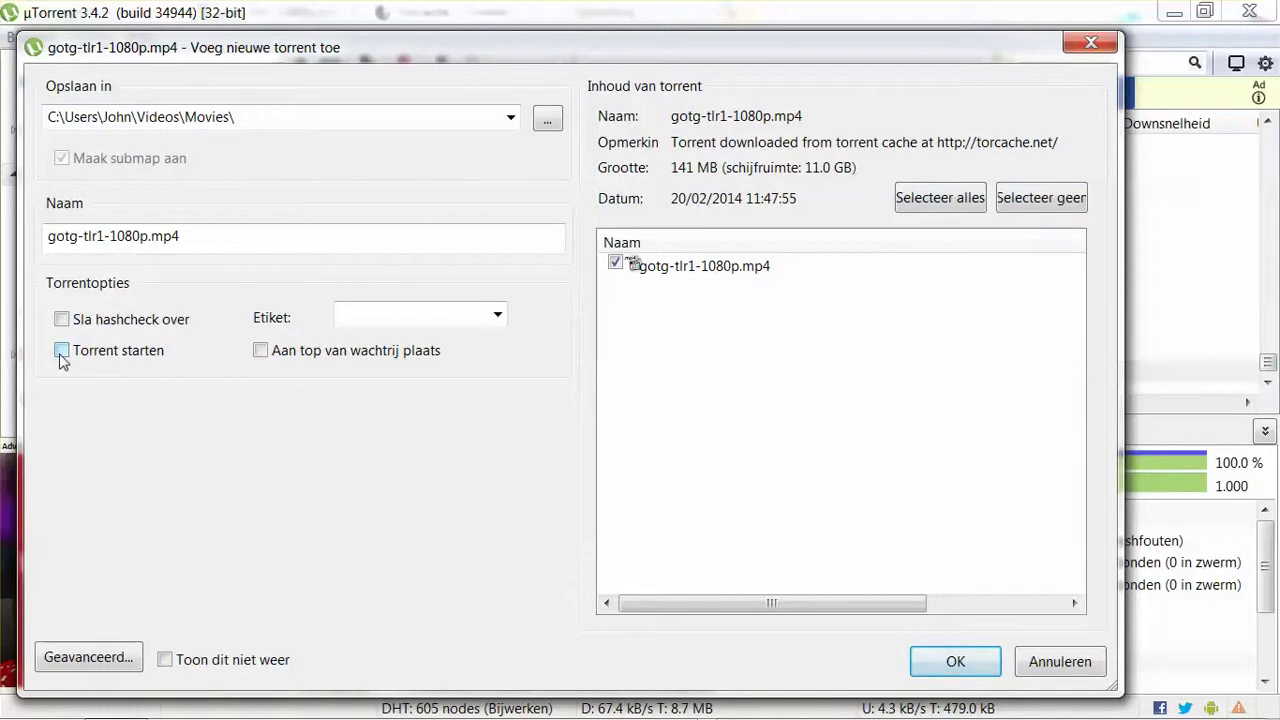
left_click(62, 357)
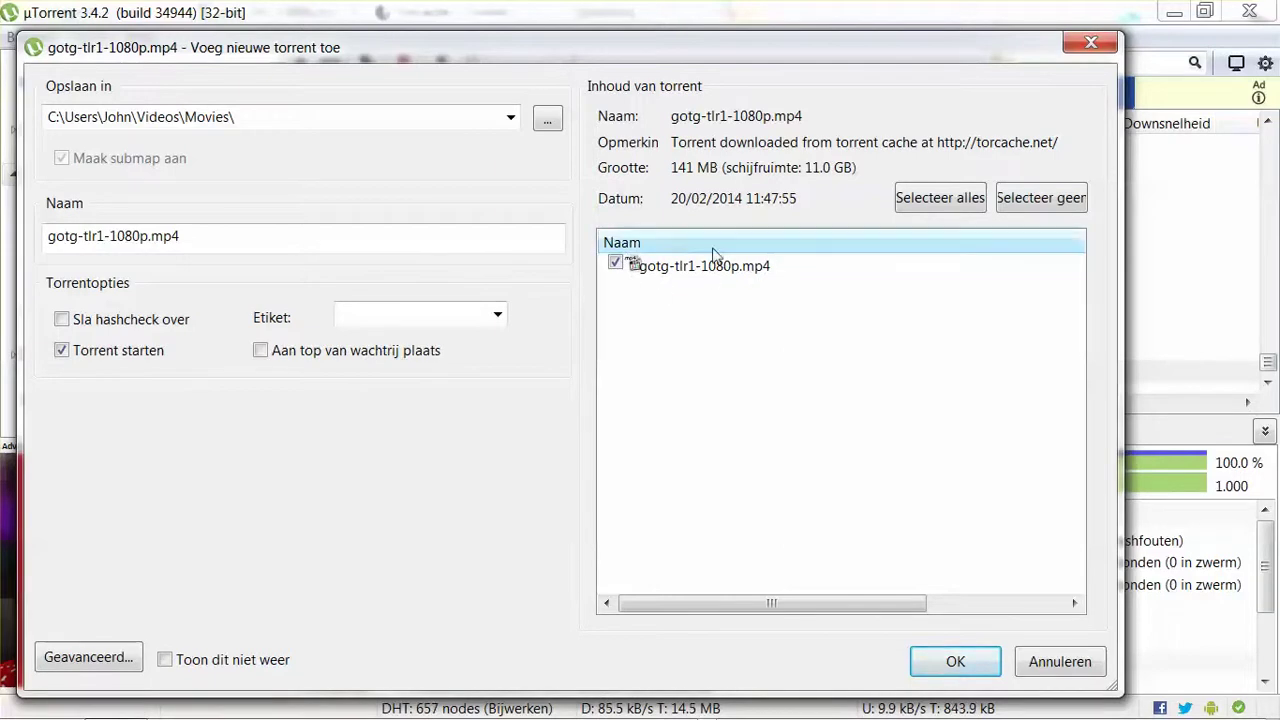
left_click(615, 266)
left_click(615, 266)
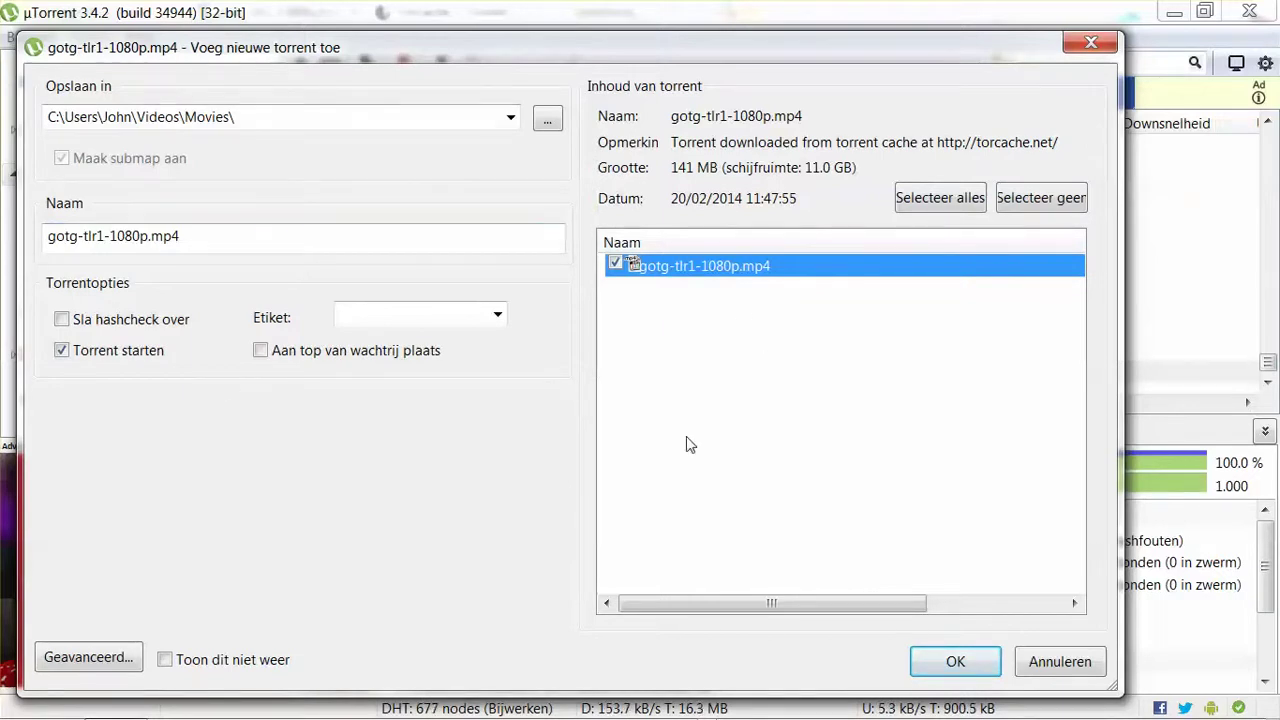
left_click(955, 661)
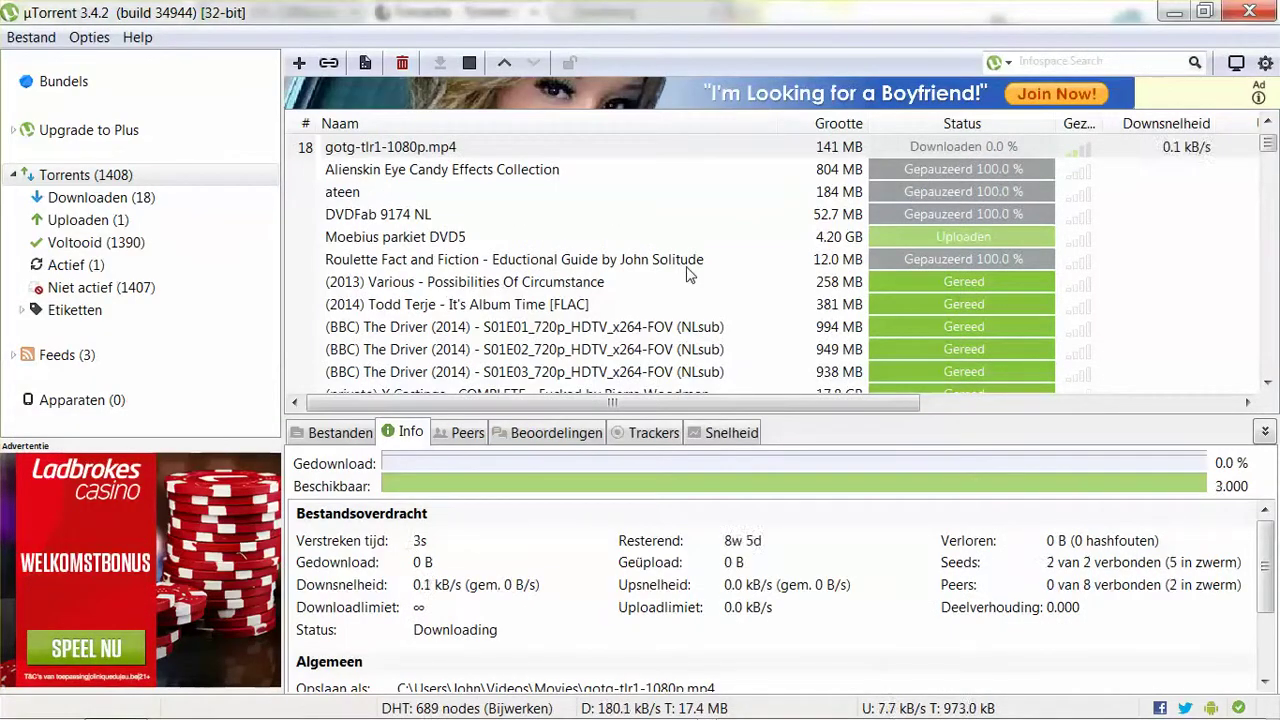
Compare the transfer details of gotg-tlr1-1080p.mp4 with those of Alienskin Eye Candy Effects Collection.
left_click(425, 152)
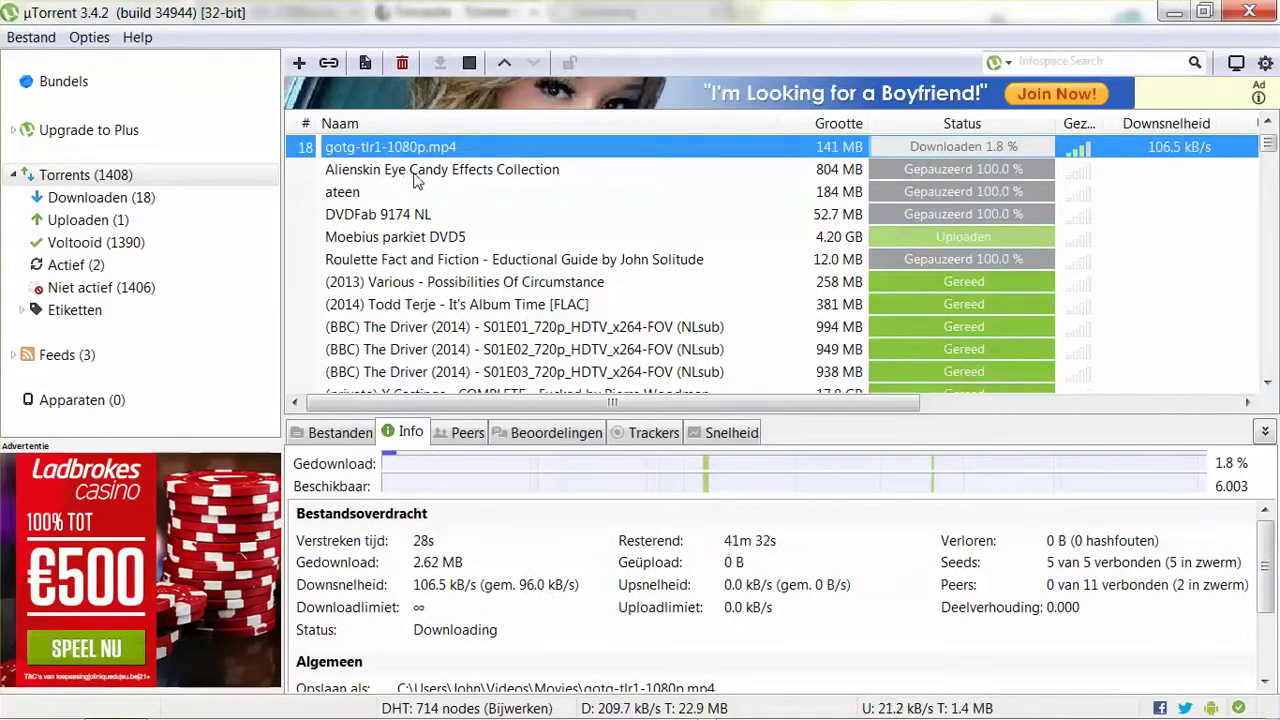
left_click(383, 173)
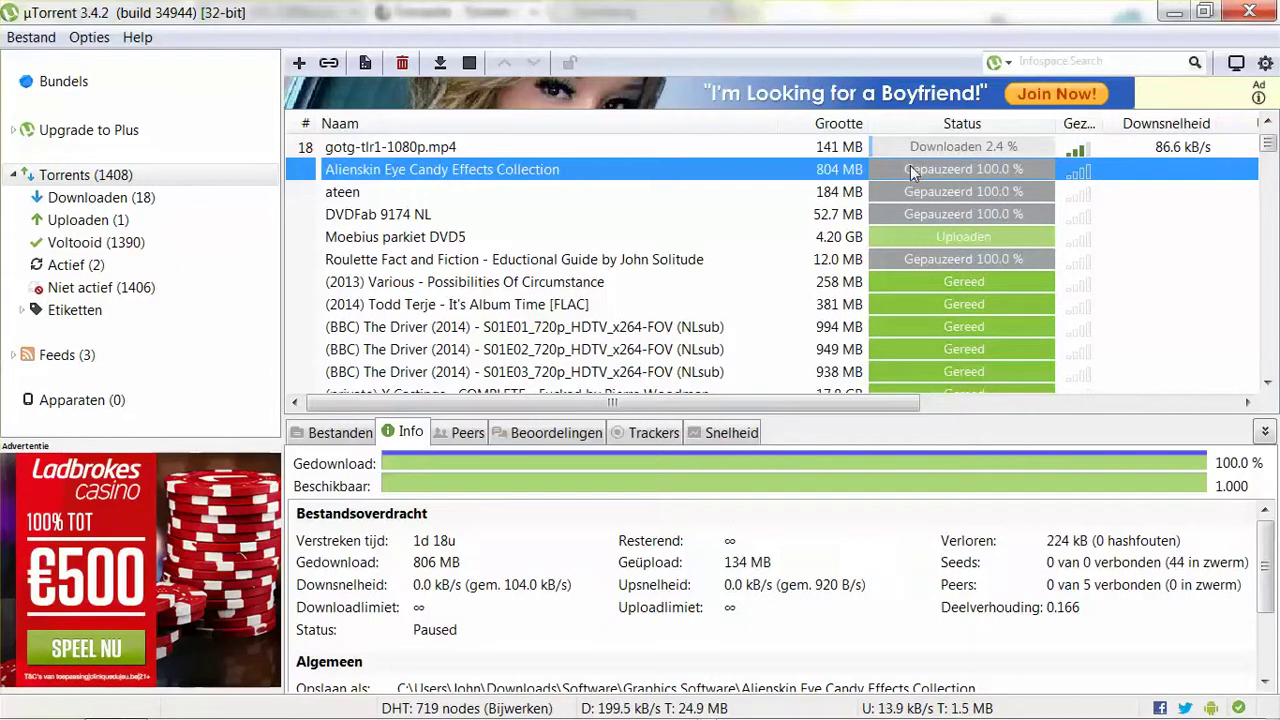
left_click(436, 147)
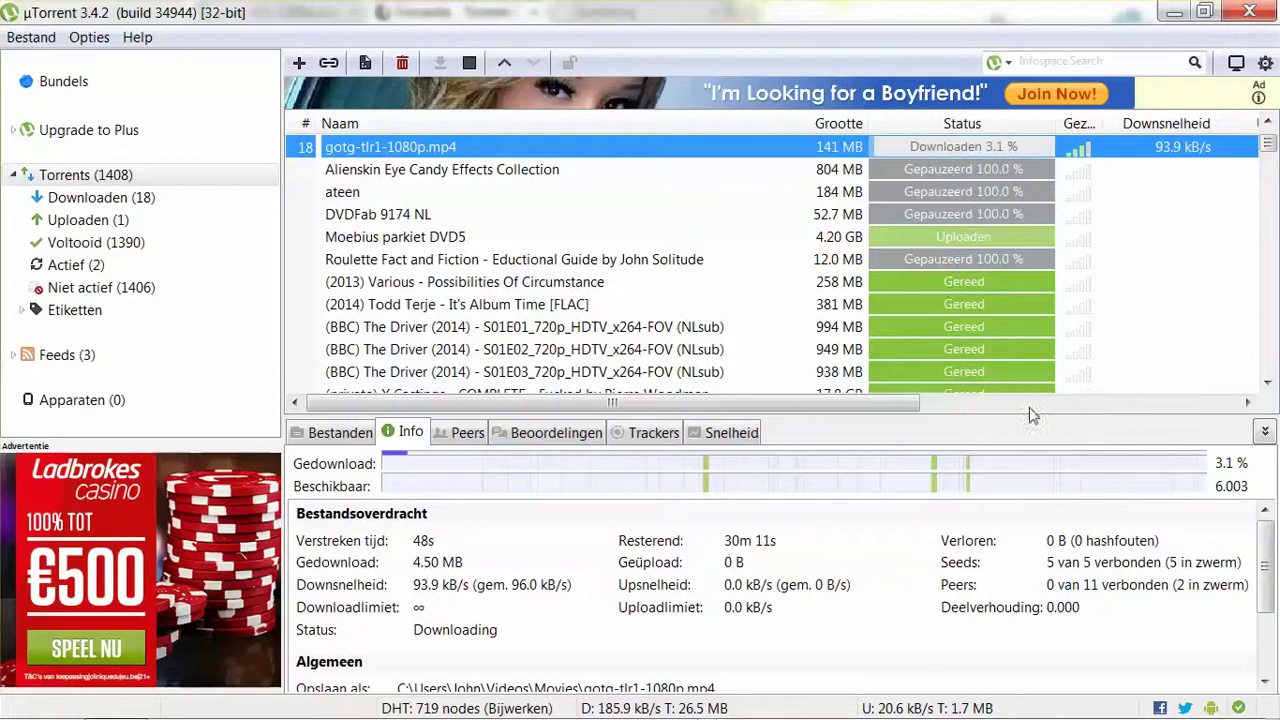
Widen the Gezondheid column to fit its full heading and look across the other columns of the torrent list.
left_click_drag(910, 403, 1048, 405)
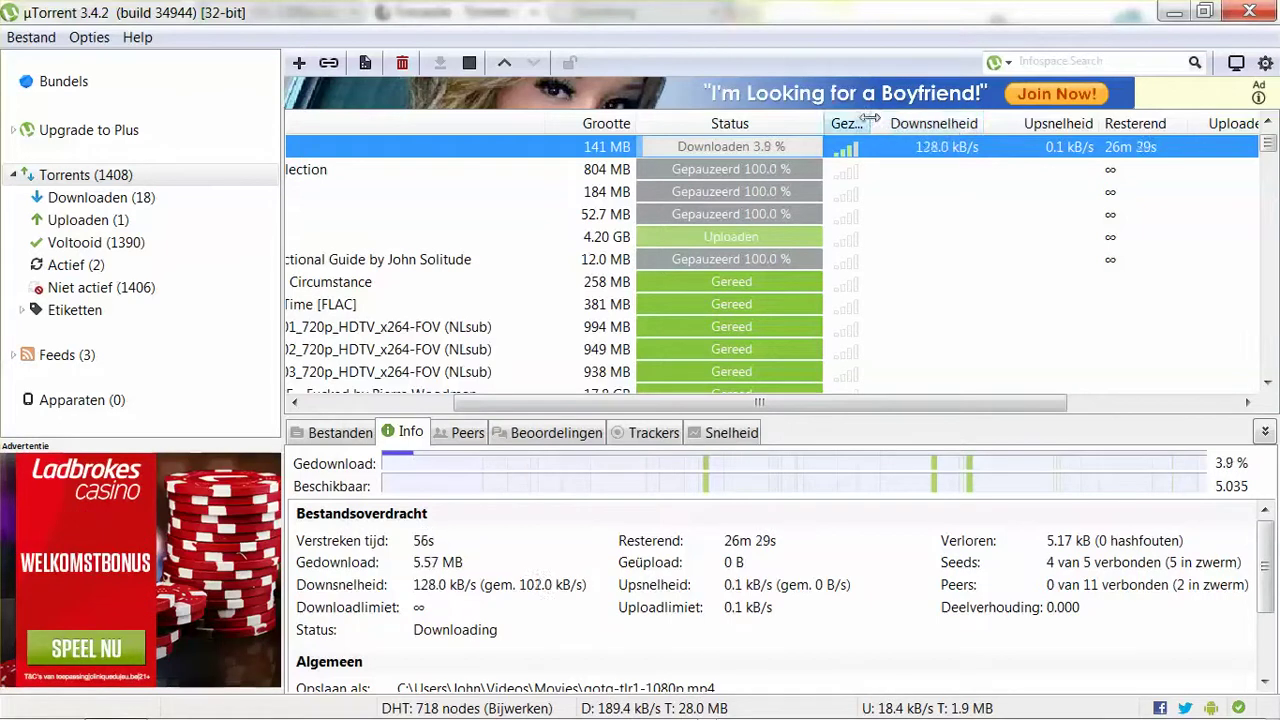
left_click_drag(874, 123, 908, 122)
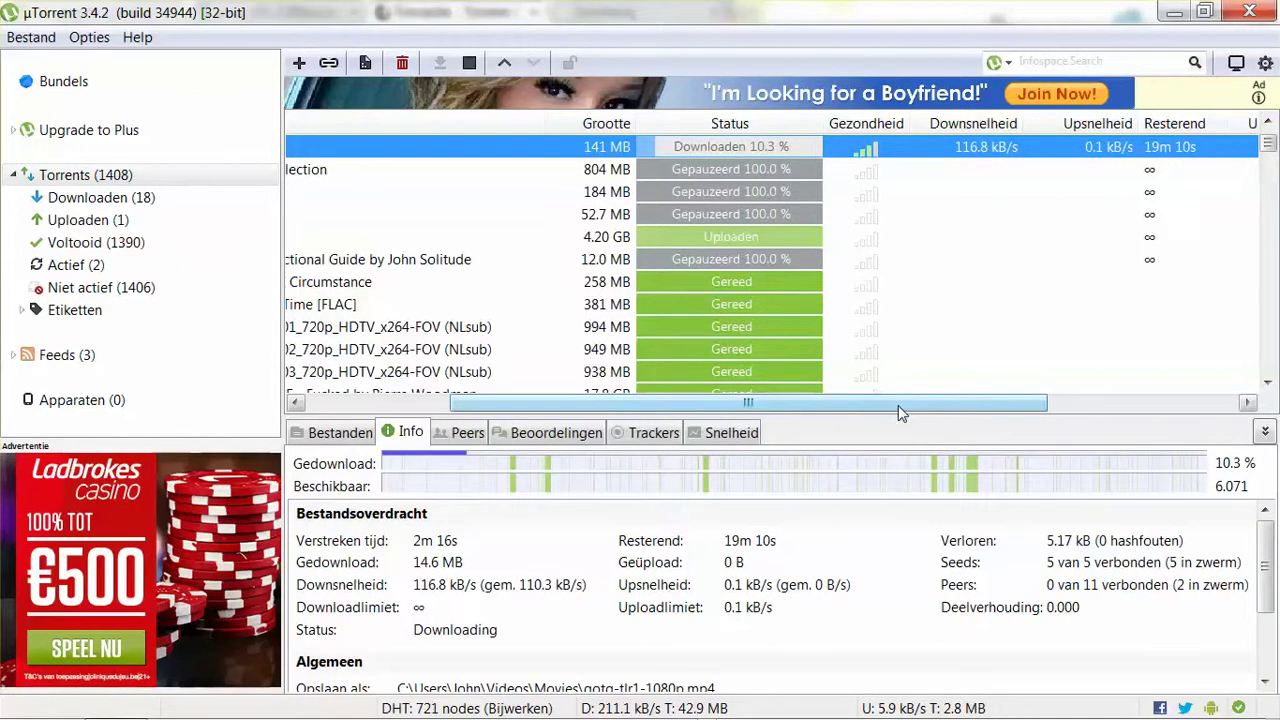
left_click_drag(896, 404, 1052, 400)
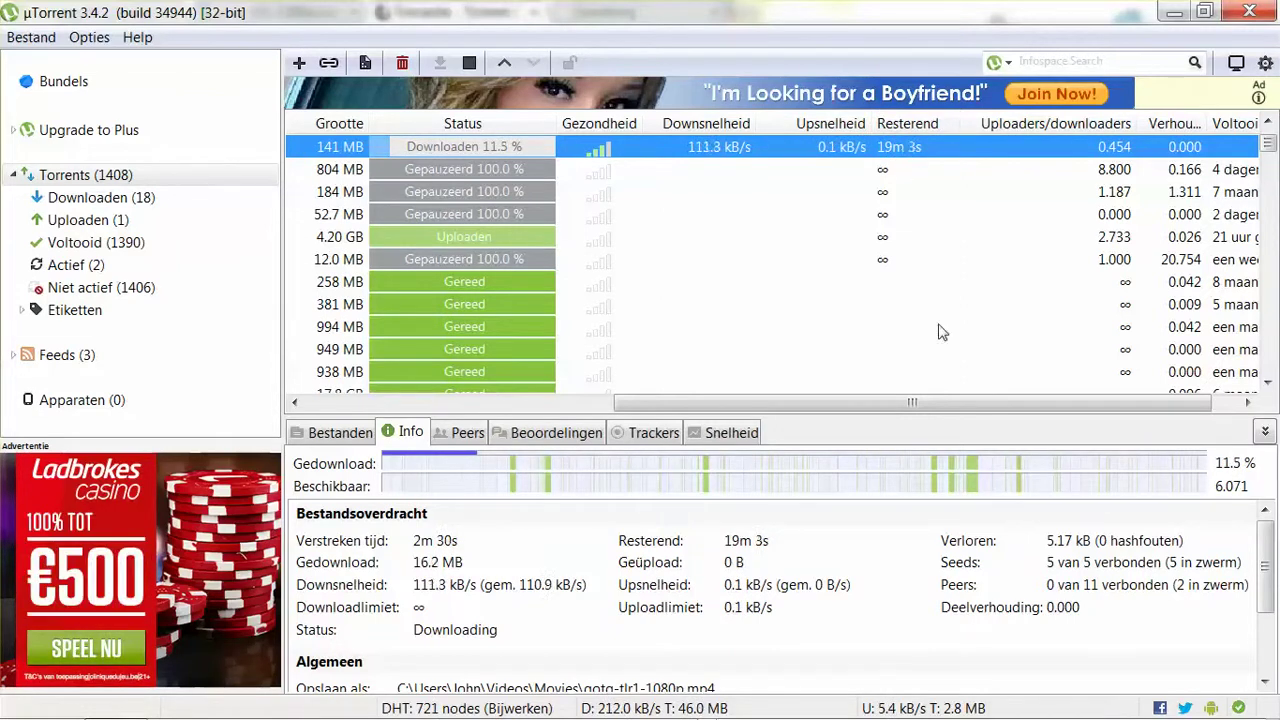
left_click_drag(914, 406, 946, 405)
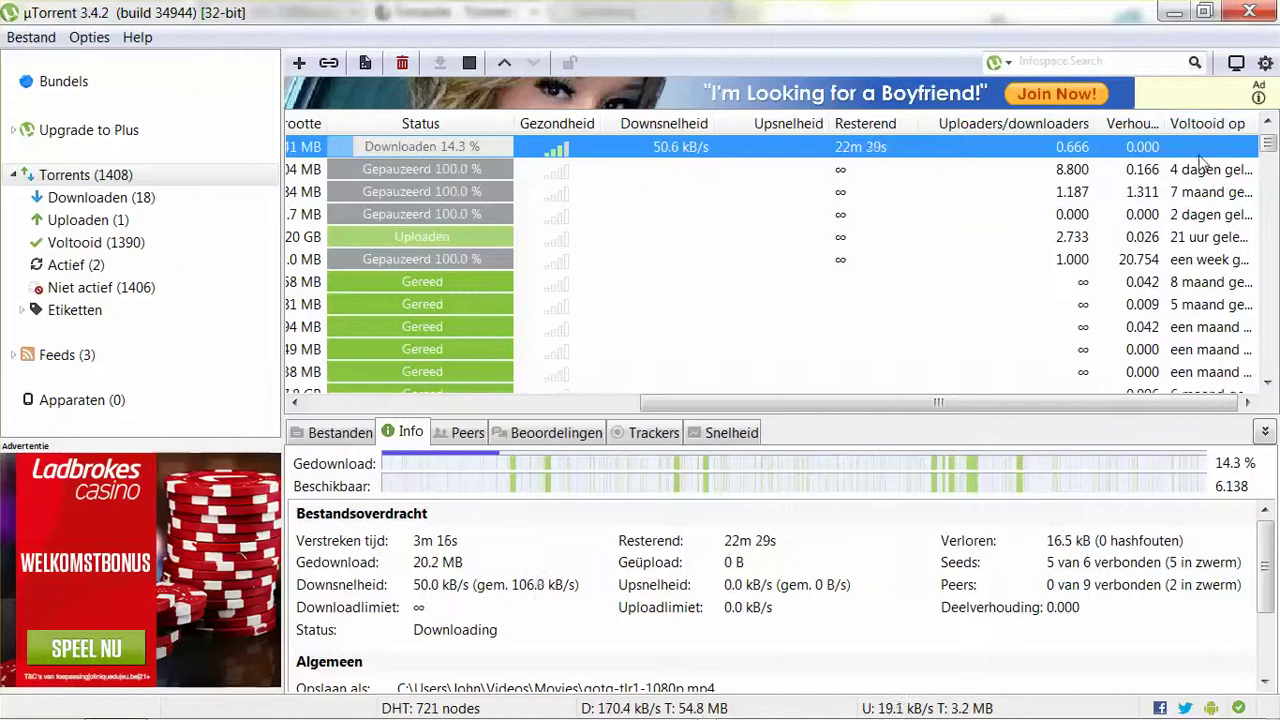
left_click_drag(805, 402, 698, 404)
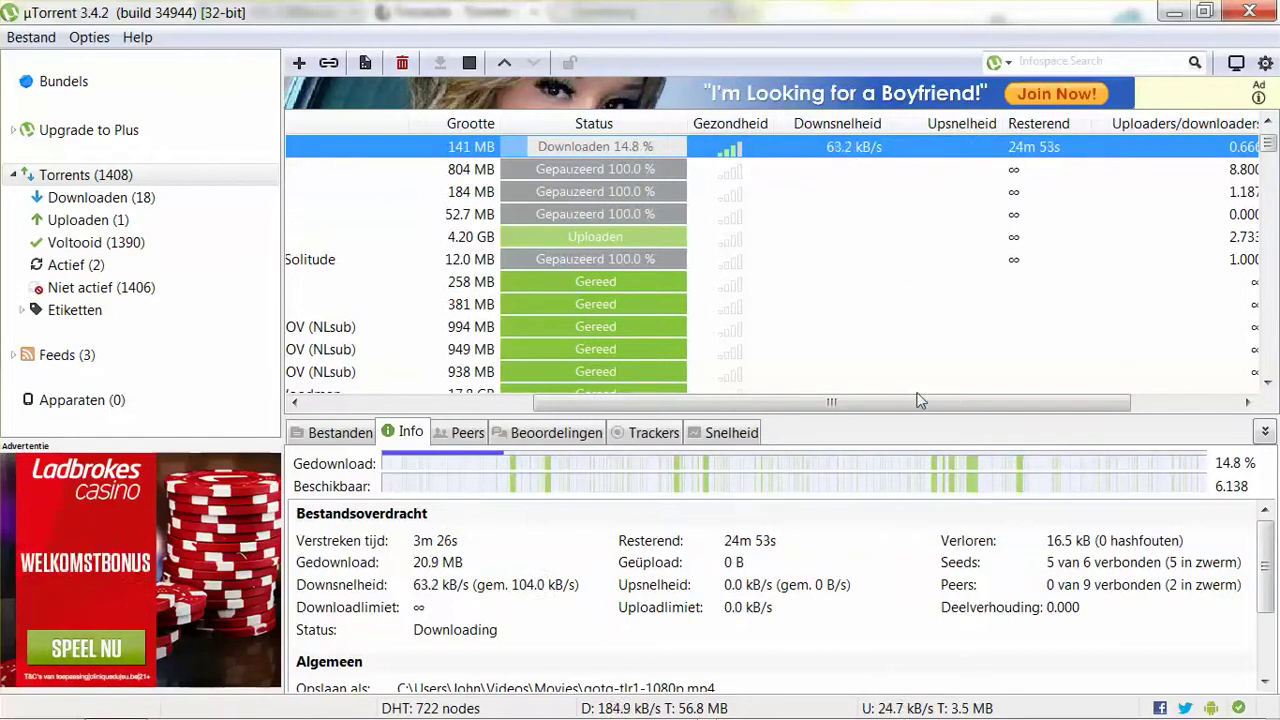
left_click_drag(920, 400, 670, 410)
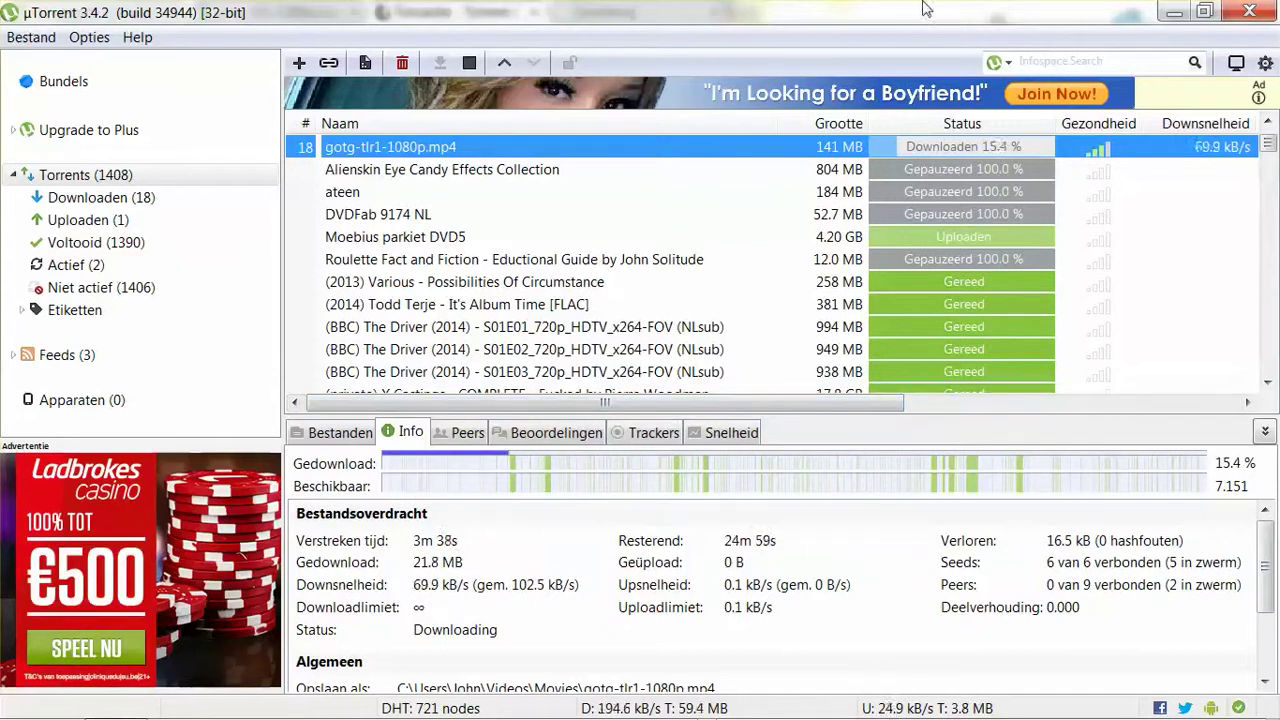
Minimize µTorrent, switch to Windows Explorer and open the Video's library.
left_click(1174, 12)
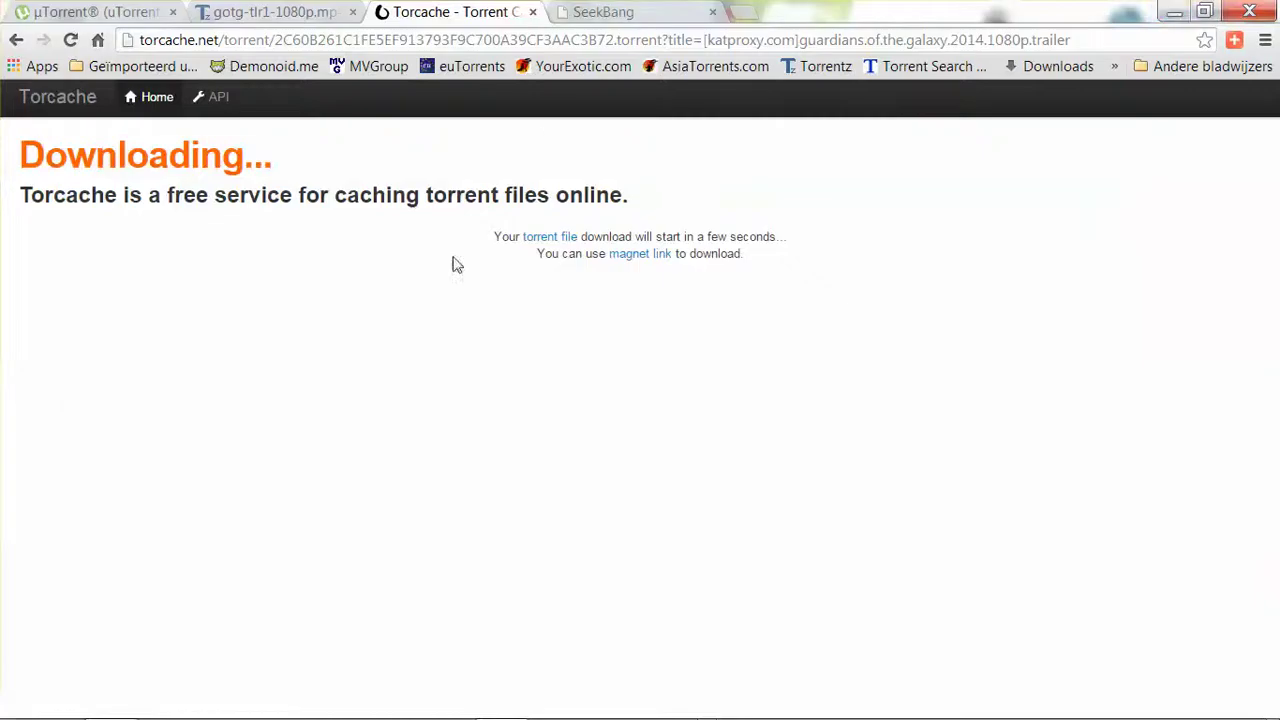
left_click(115, 700)
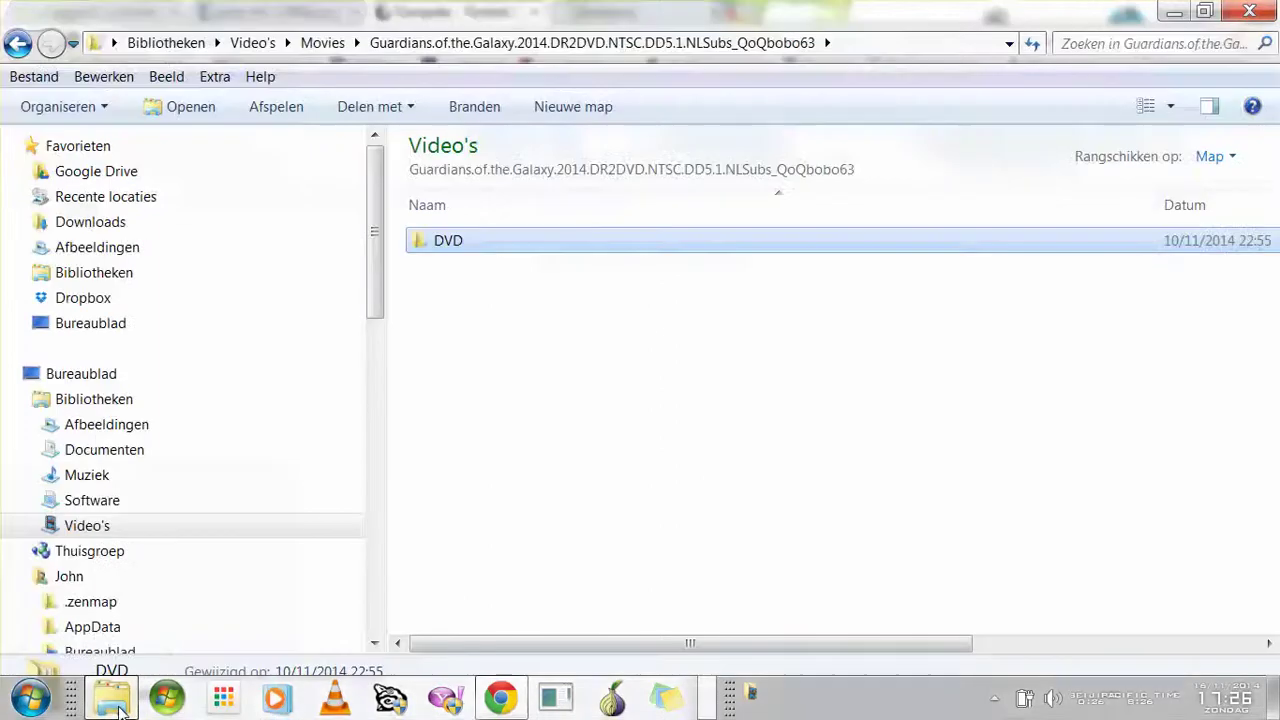
left_click(99, 280)
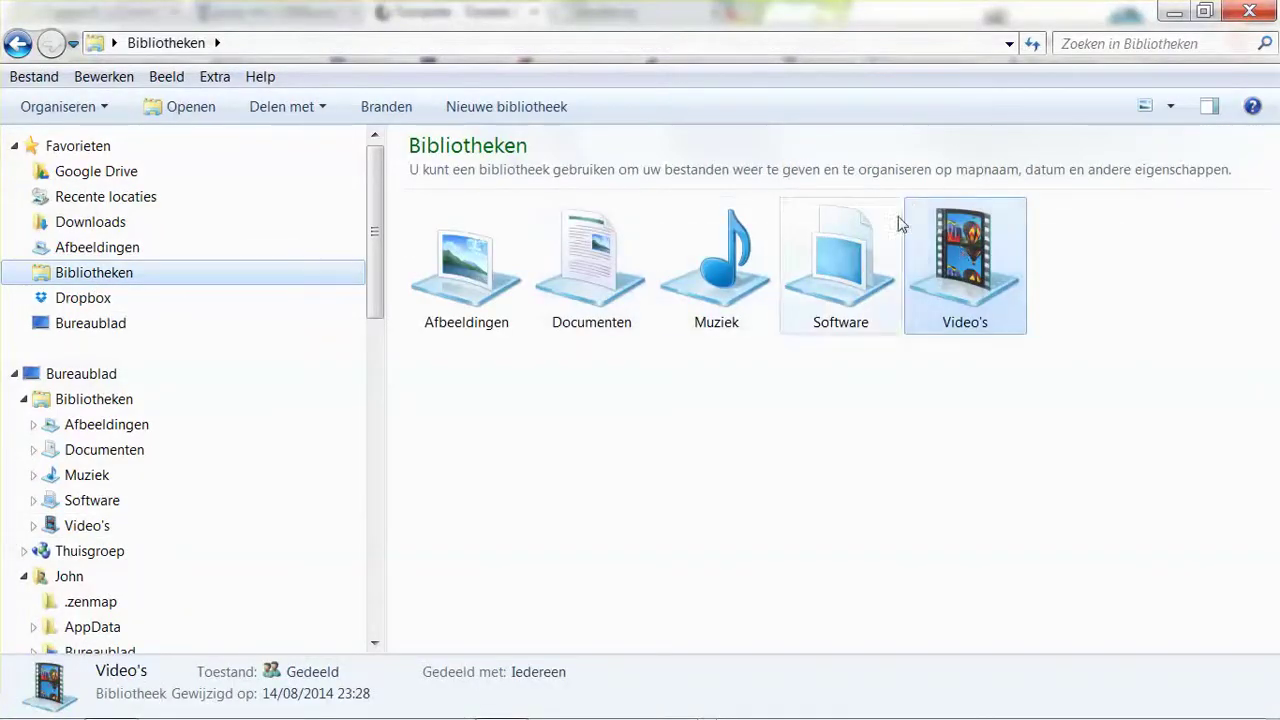
double_click(975, 265)
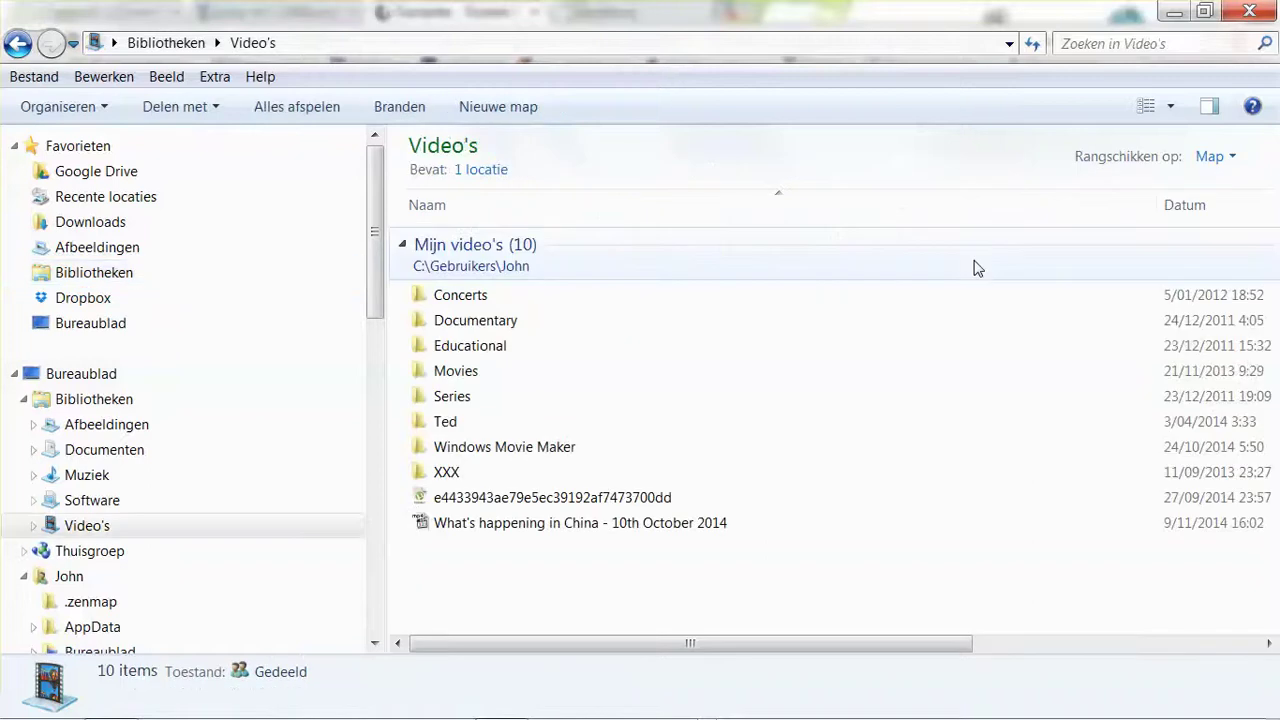
Highlight the Concerts, Documentary, Educational and Movies folders in turn, and open the Documentary folder.
left_click(474, 306)
left_click(491, 323)
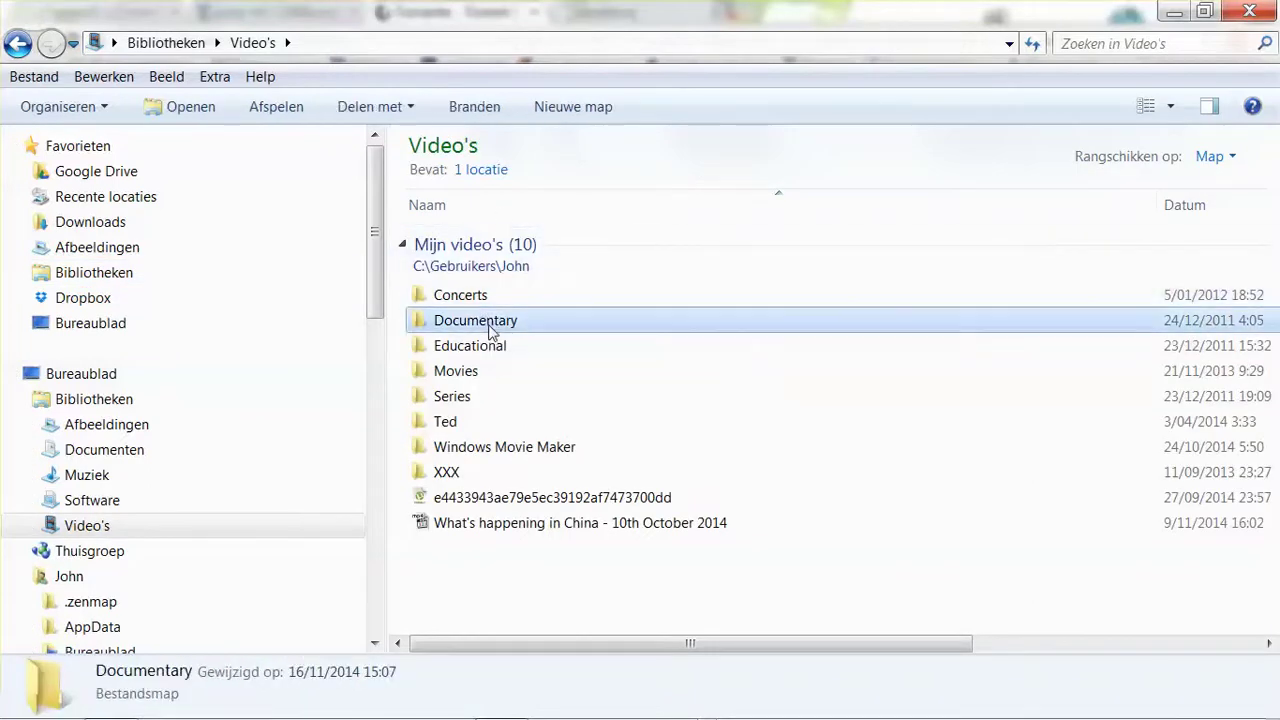
left_click(490, 348)
left_click(497, 372)
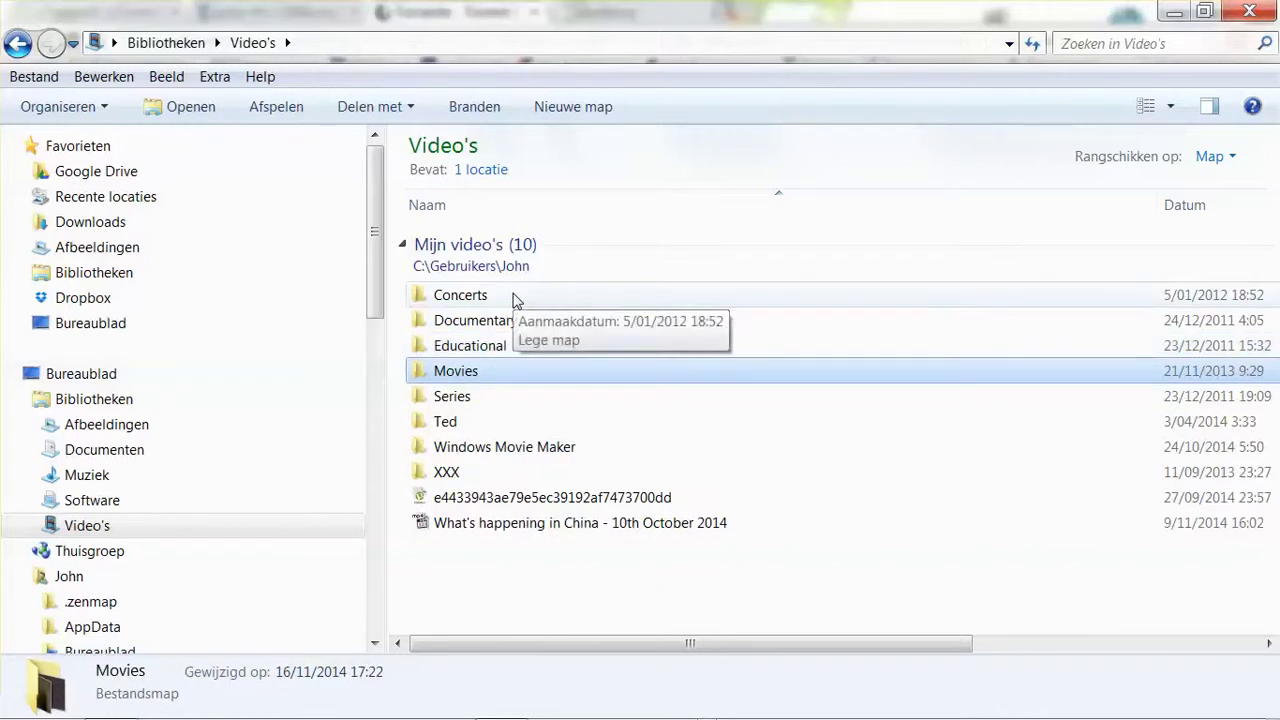
left_click(515, 300)
left_click(510, 321)
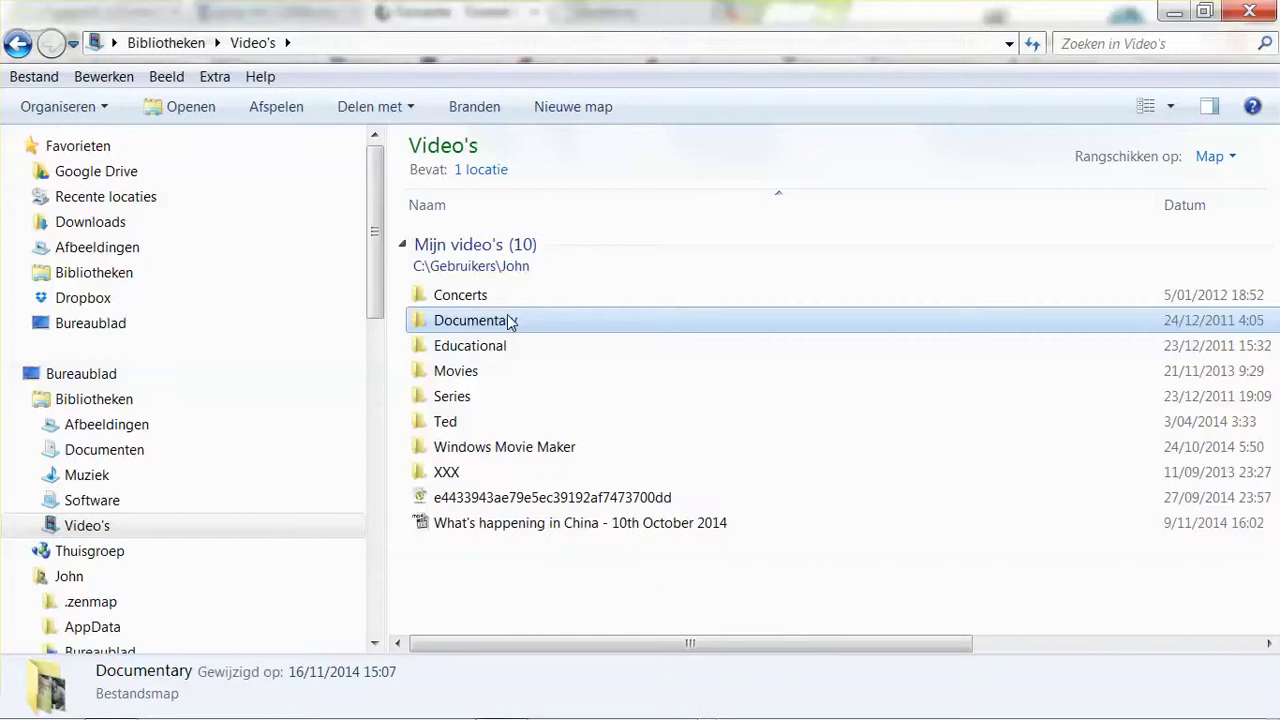
left_click(510, 320)
key("Escape")
double_click(516, 322)
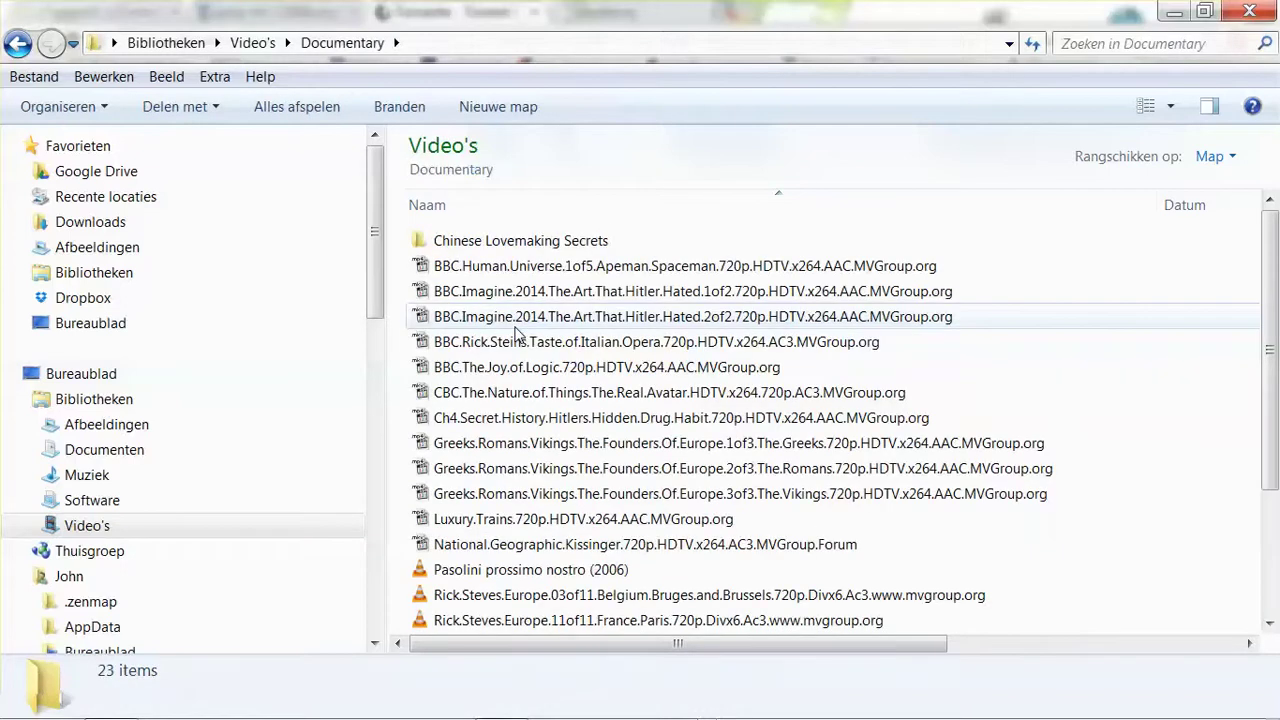
Play Greeks.Romans.Vikings.The.Founders.Of.Europe.1of3.The.Greeks with MPC-HC from the Documentary folder, and close the player.
left_click(528, 326)
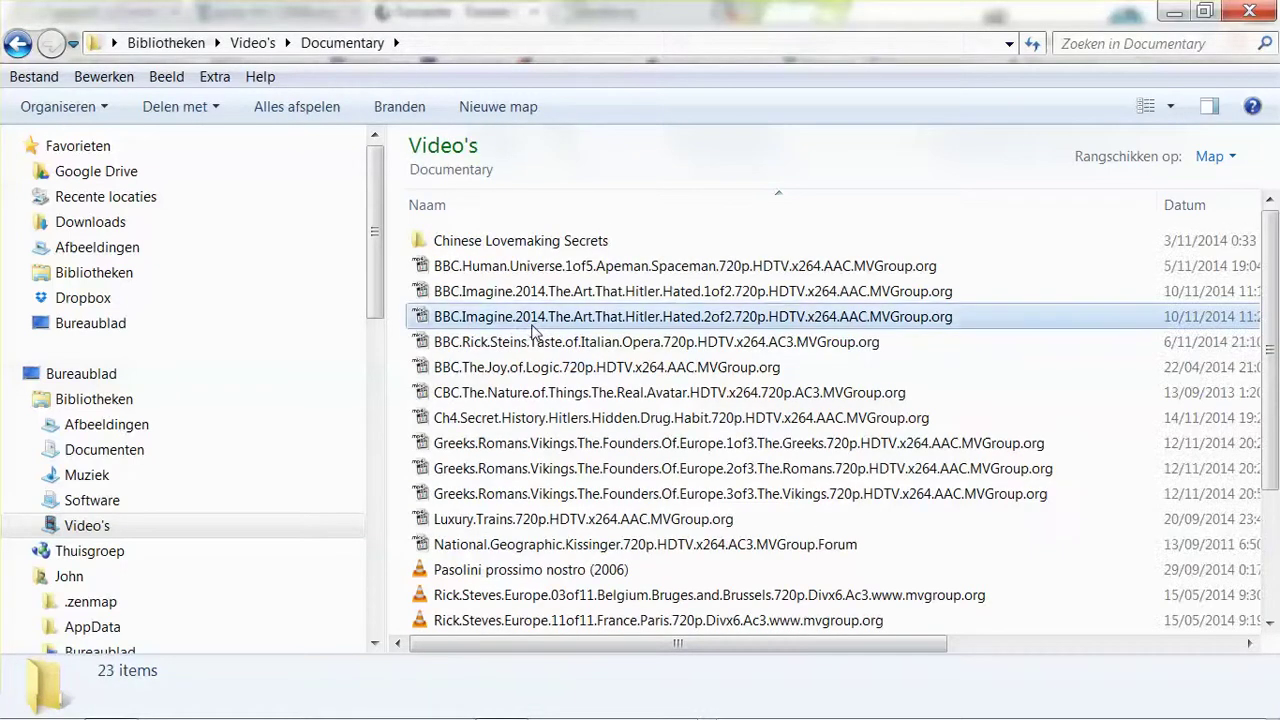
left_click(537, 339)
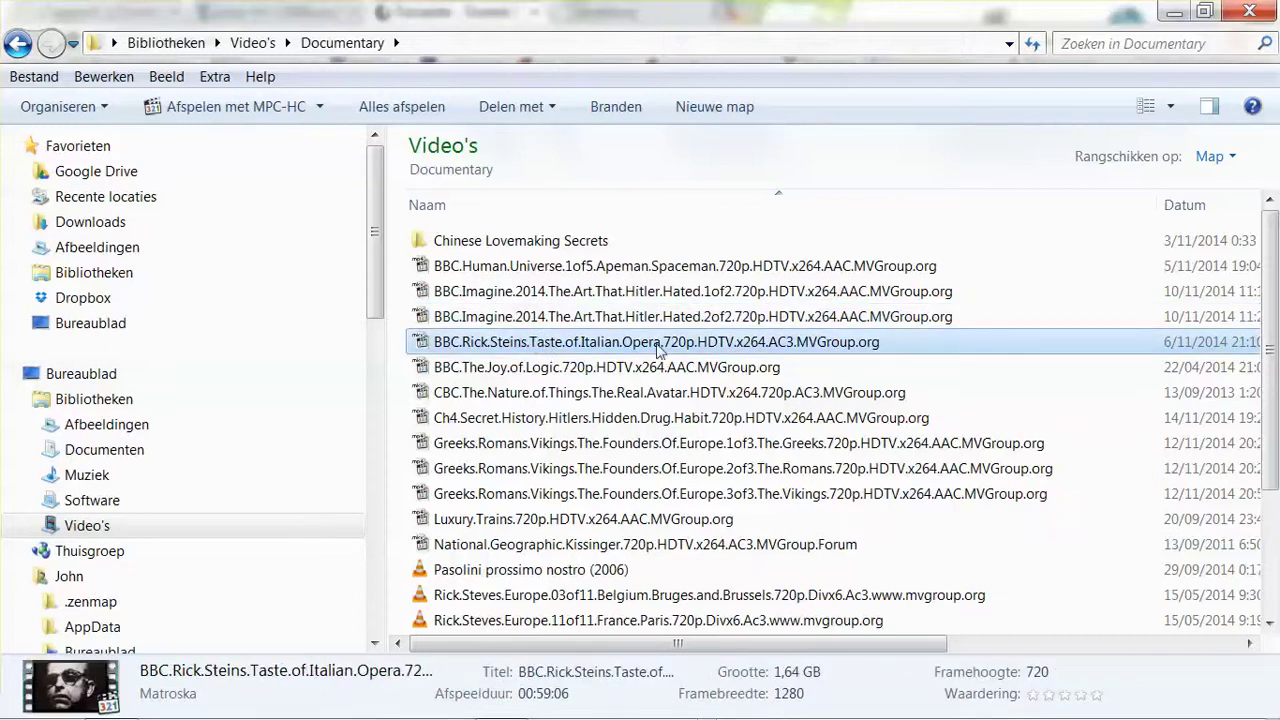
left_click(604, 450)
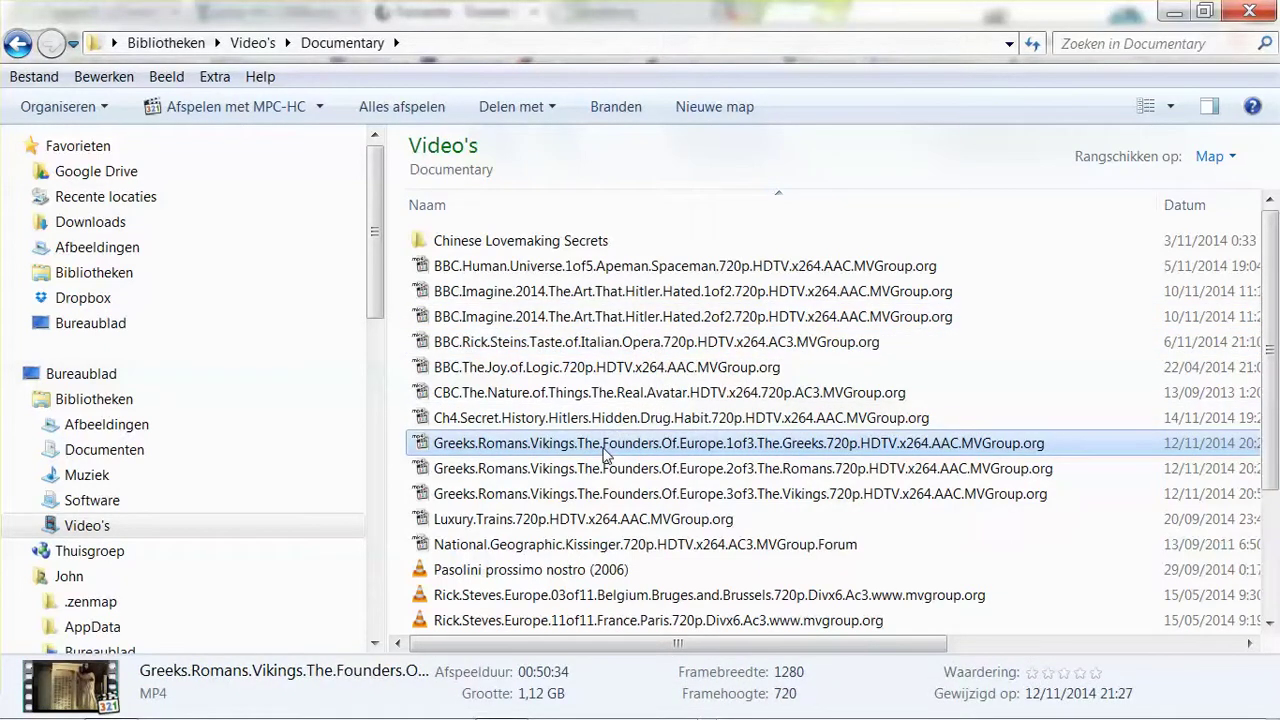
double_click(604, 450)
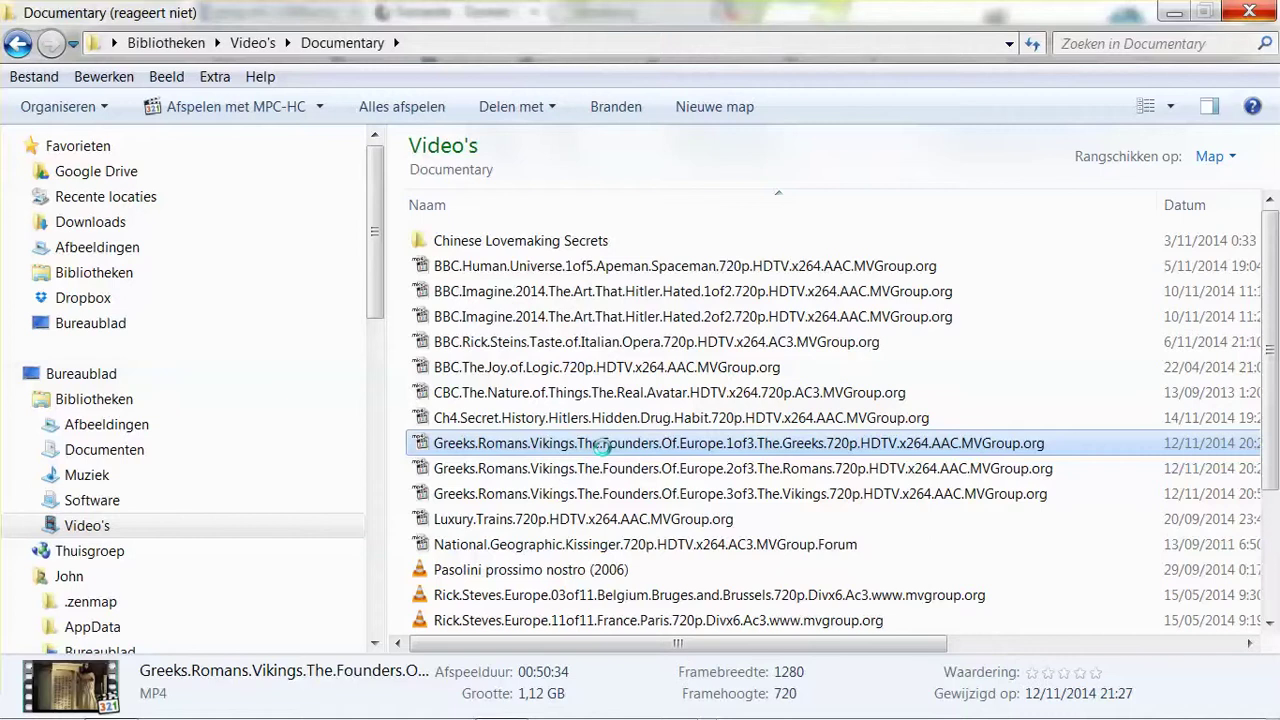
right_click(606, 456)
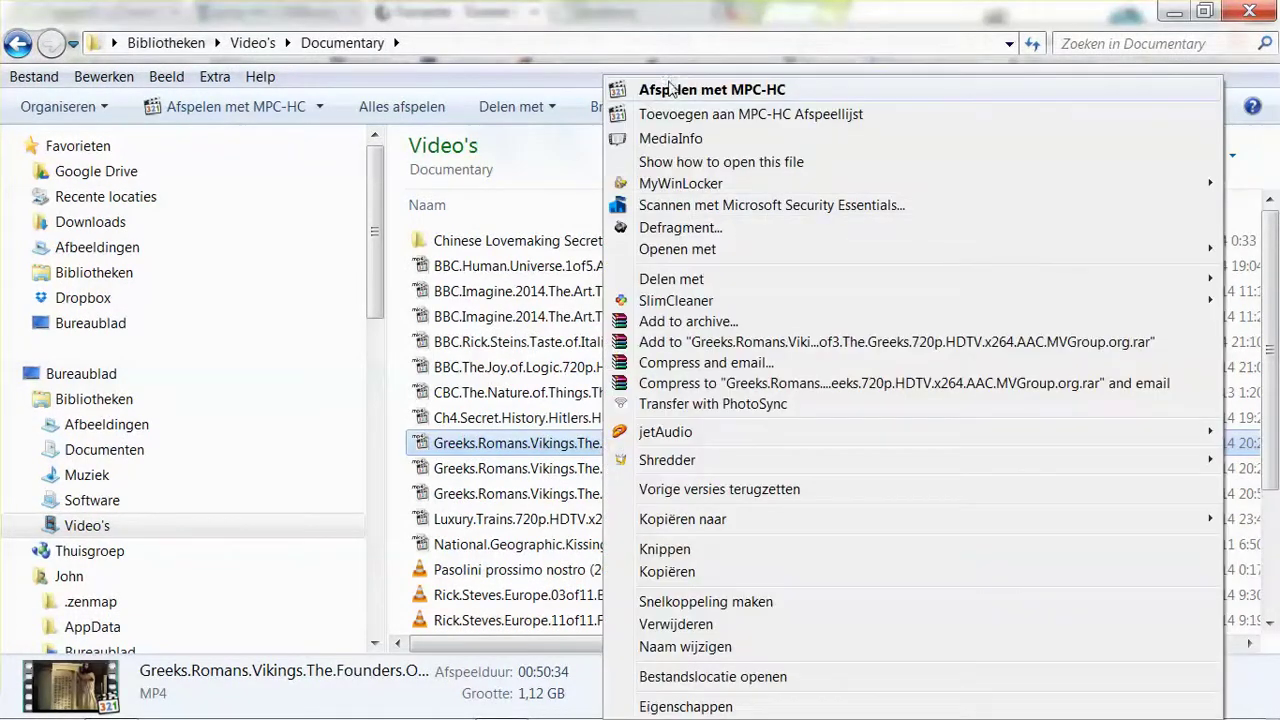
left_click(754, 92)
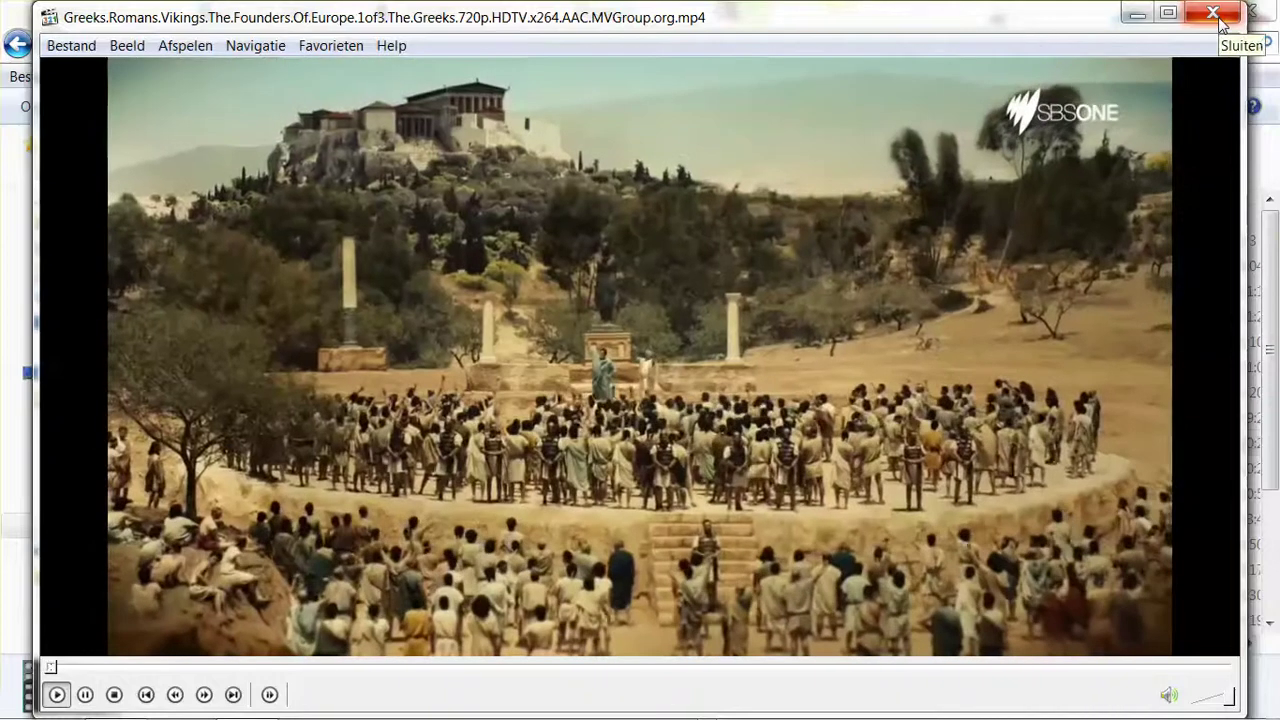
left_click(1214, 14)
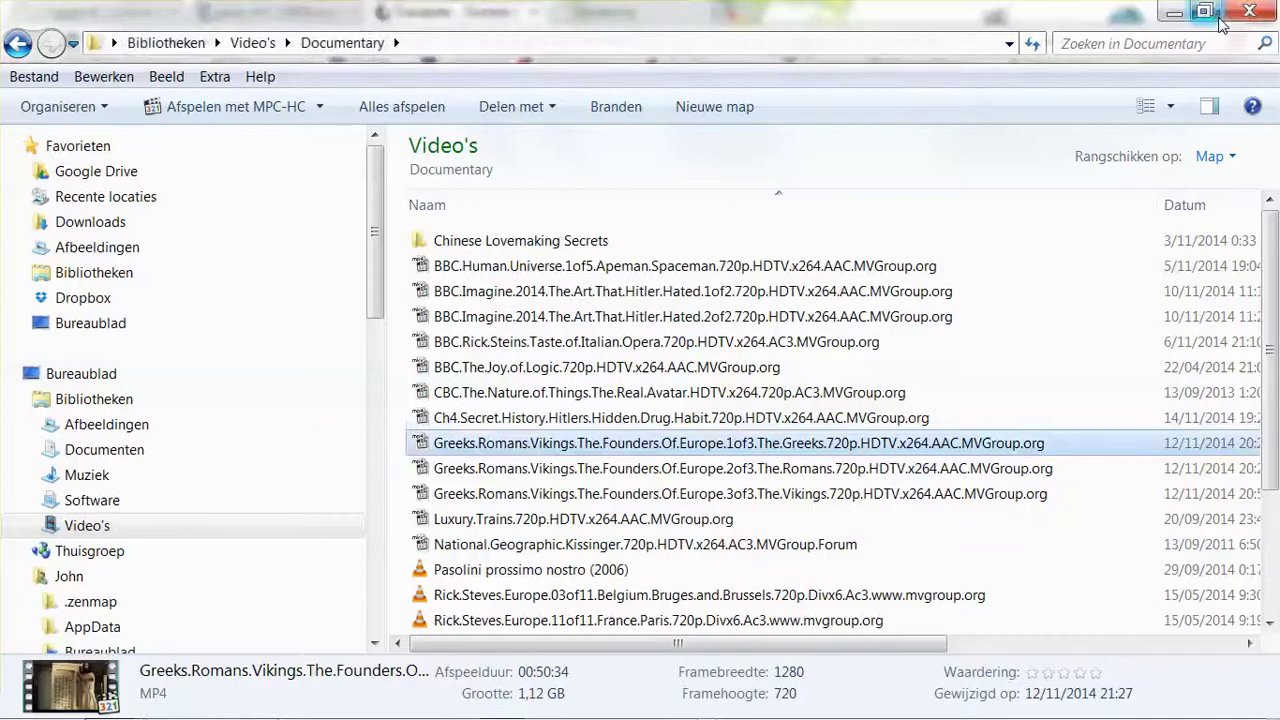
Highlight the documentary files in turn from Founders.Of.Europe.1of3 up to BBC.Imagine.2014.The.Art.That.Hitler.Hated to review their file details.
left_click(720, 420)
left_click(708, 445)
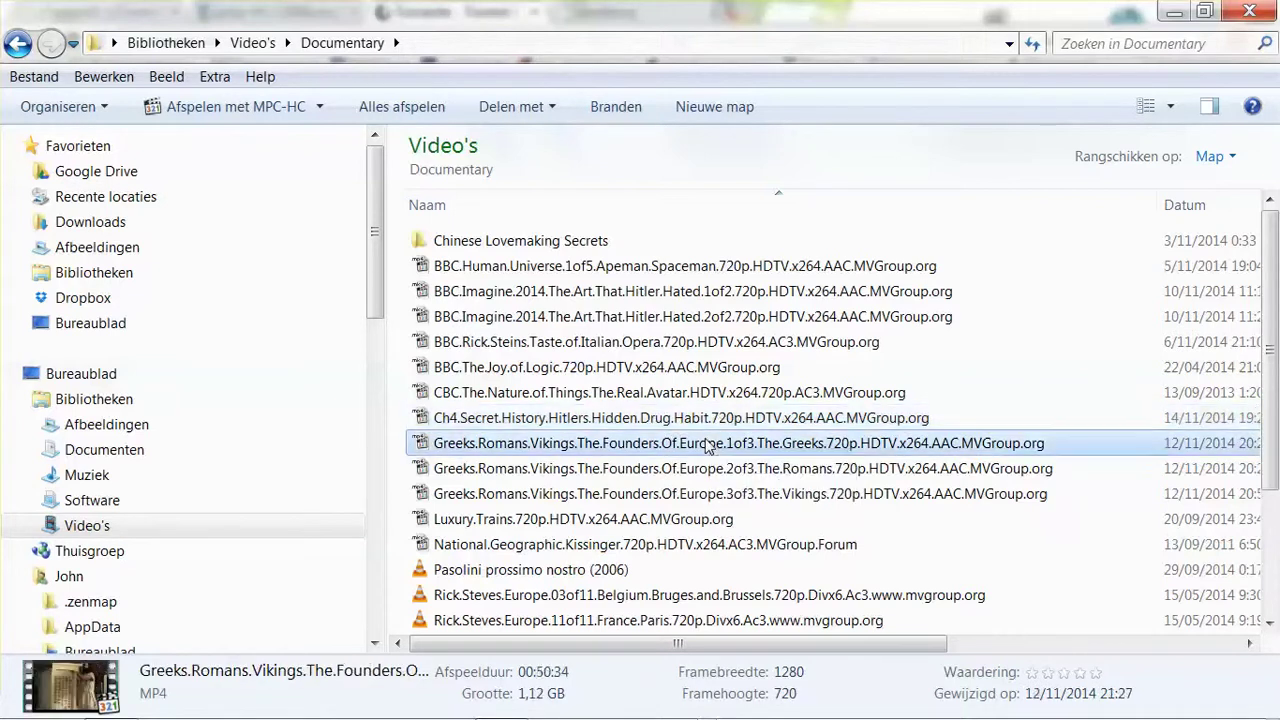
left_click(684, 419)
left_click(662, 394)
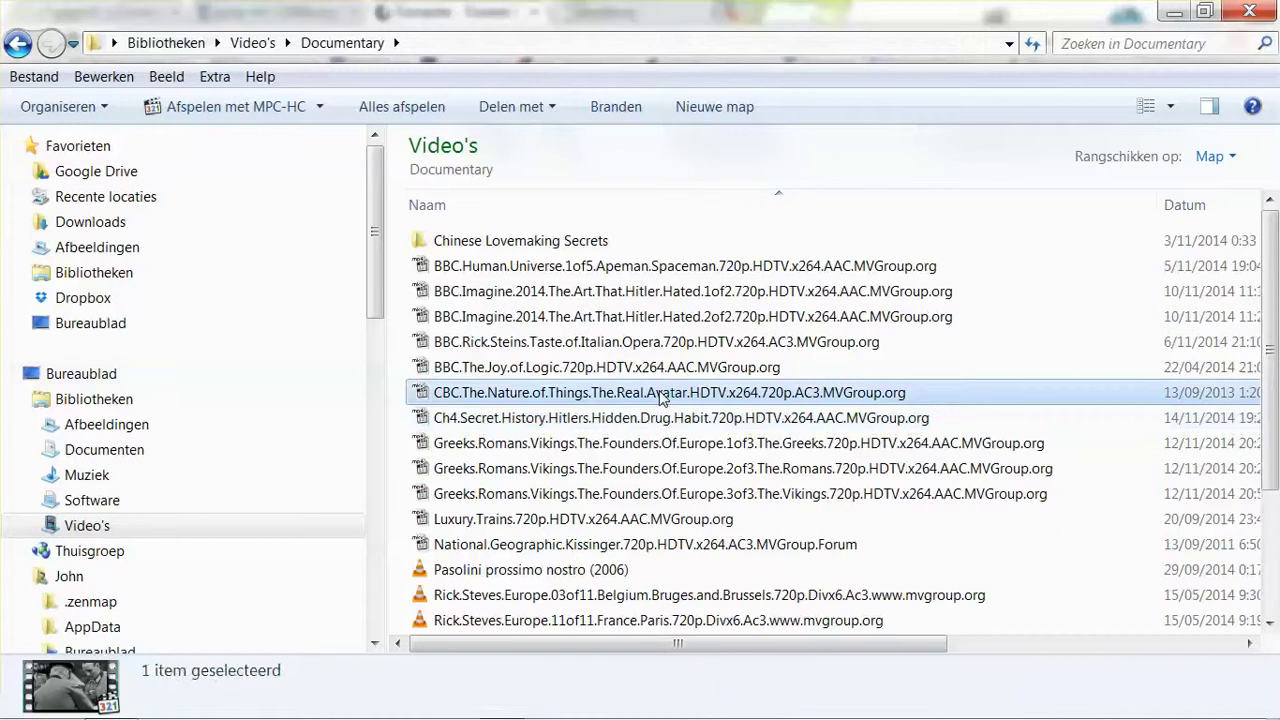
left_click(632, 372)
left_click(603, 345)
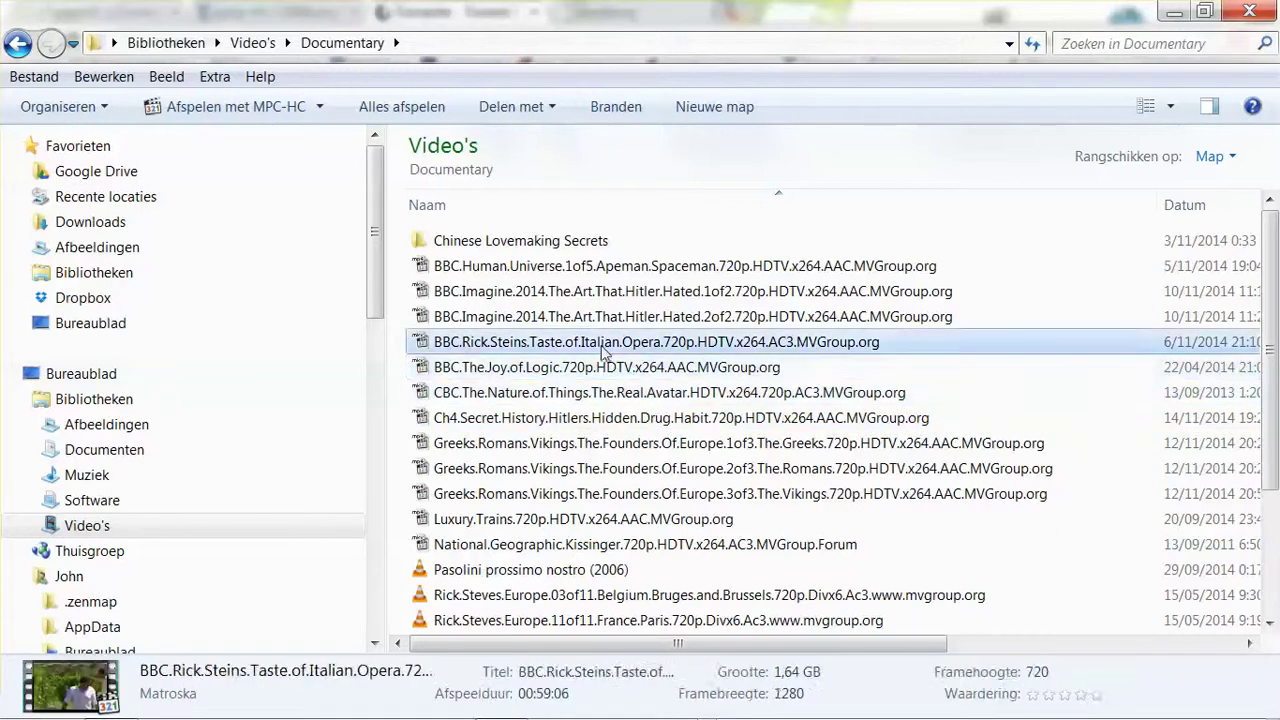
left_click(578, 317)
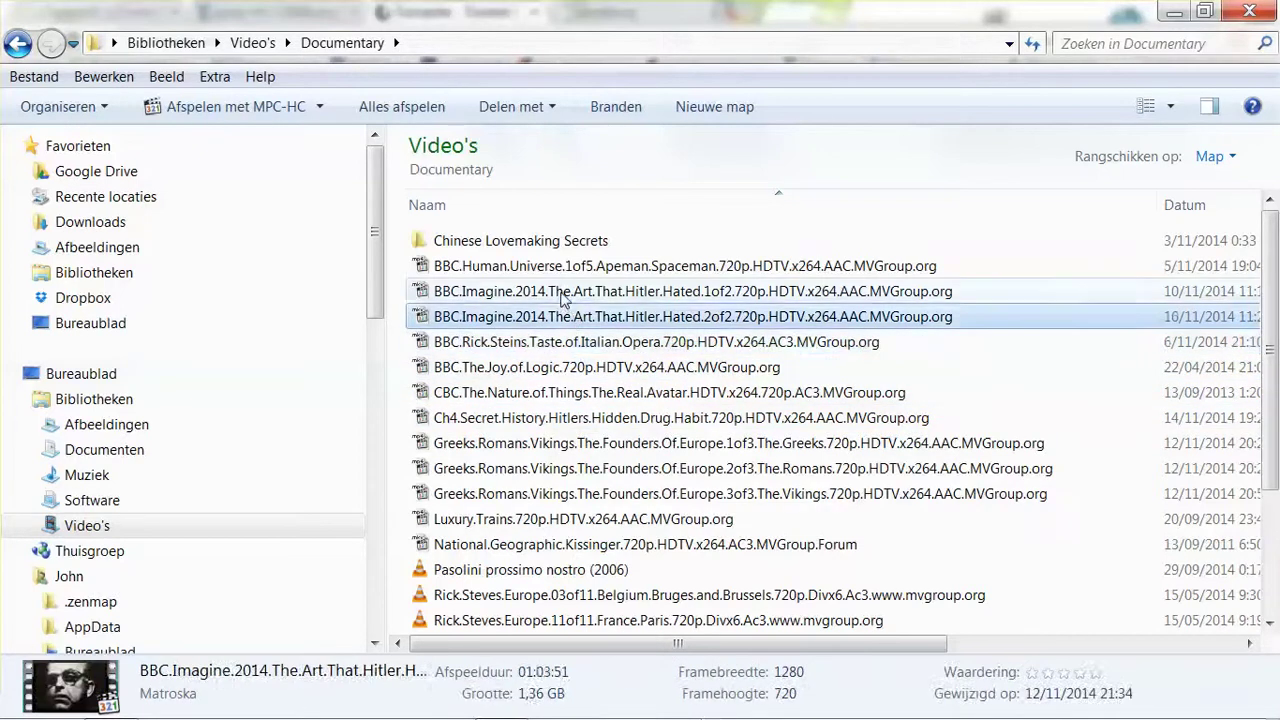
left_click(563, 295)
left_click(553, 318)
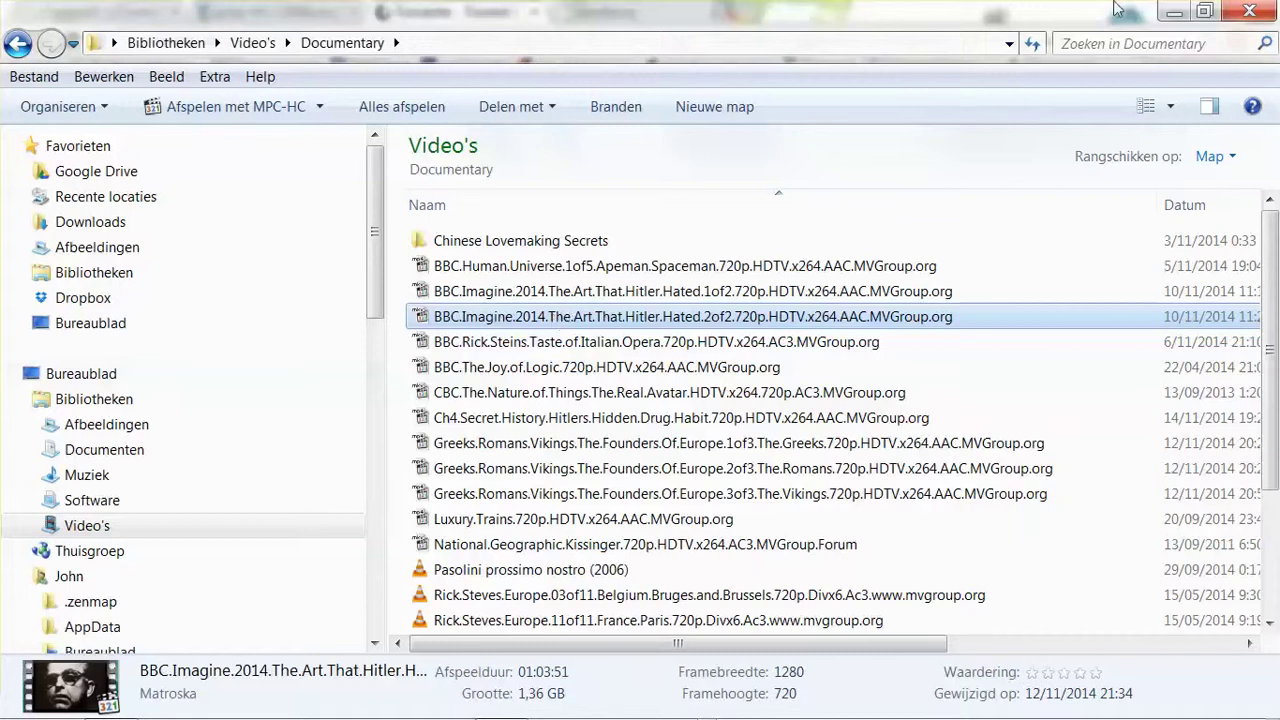
Minimize Windows Explorer, switch back to µTorrent and stop the gotg-tlr1-1080p.mp4 download.
left_click(1171, 12)
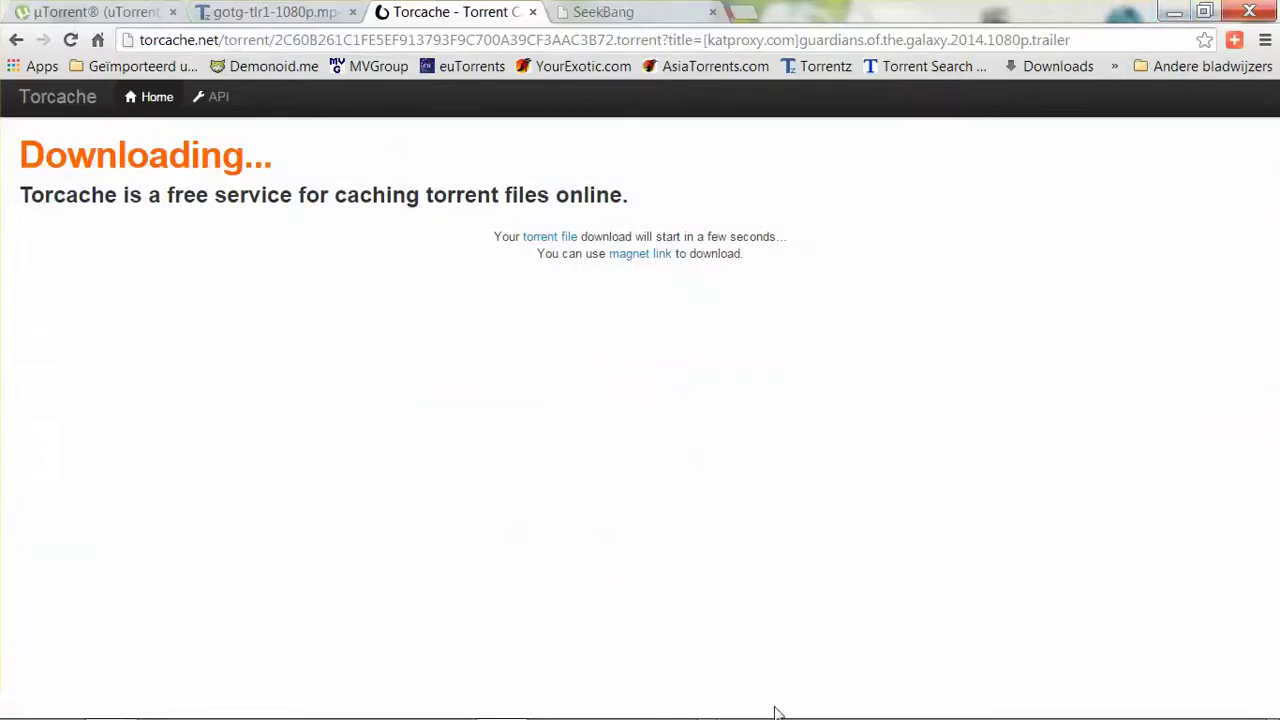
mouse_move(777, 712)
scroll(700, 708, "down", 1)
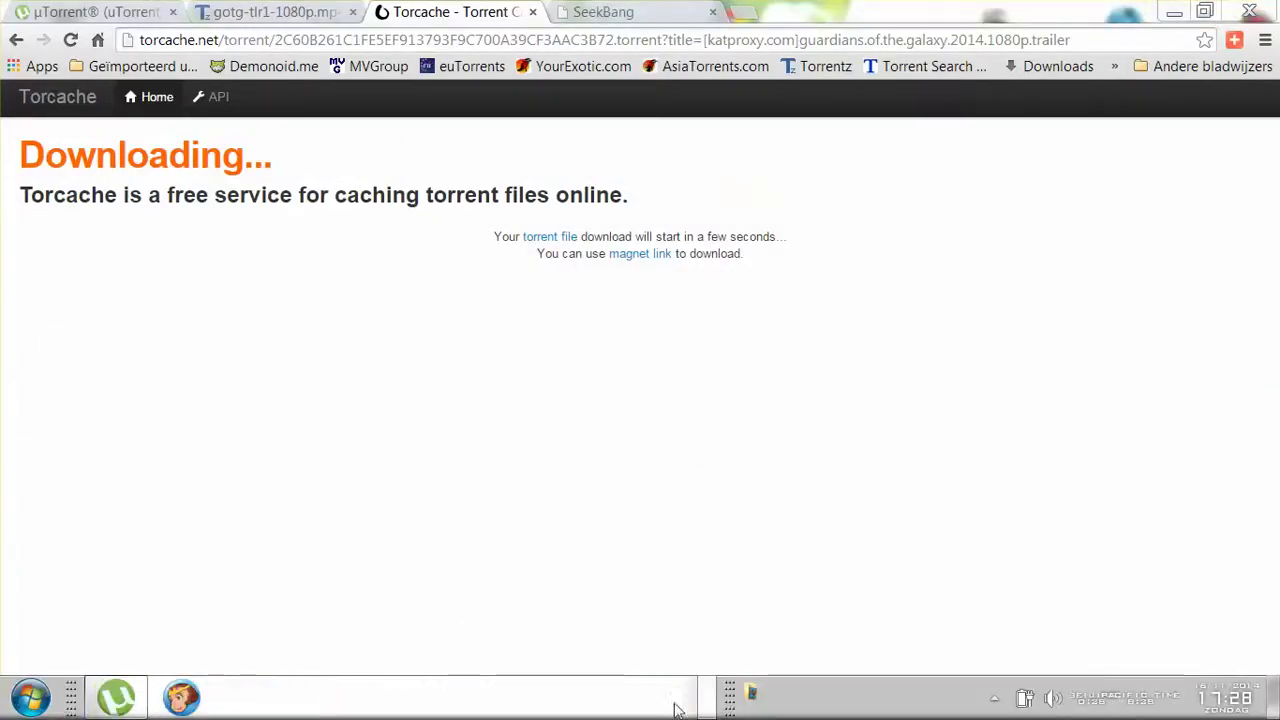
left_click(117, 697)
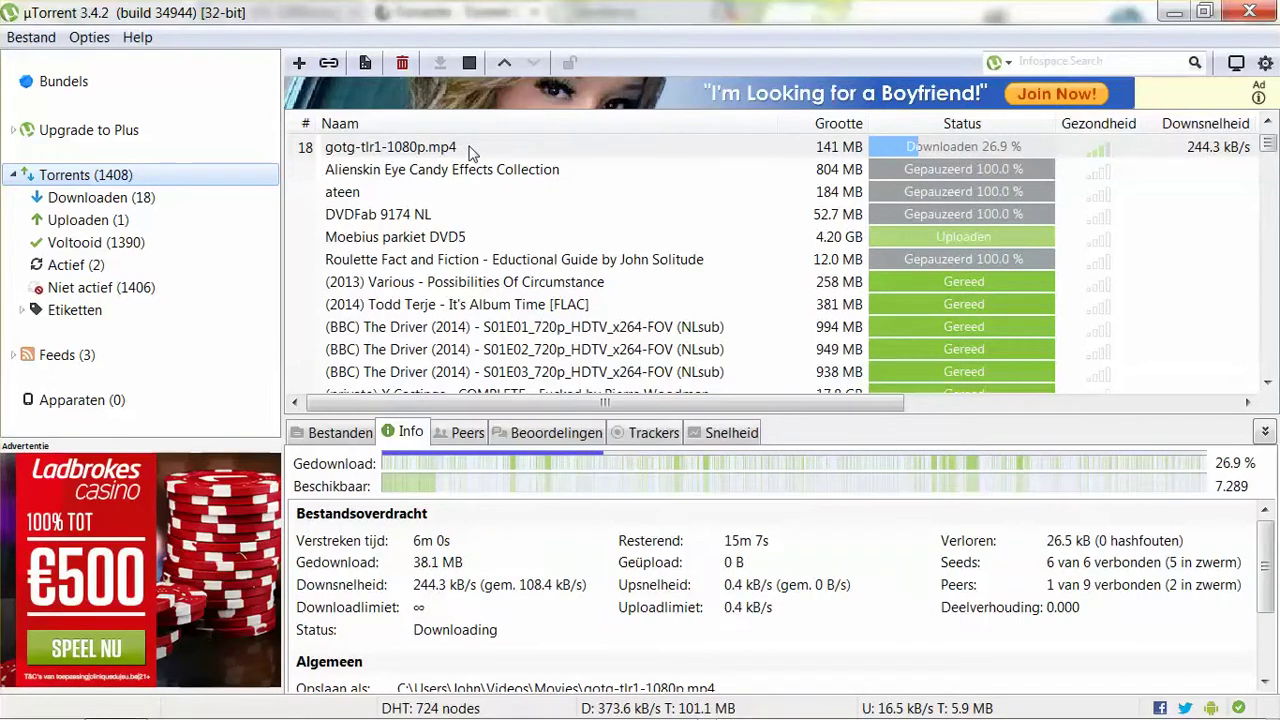
left_click(447, 149)
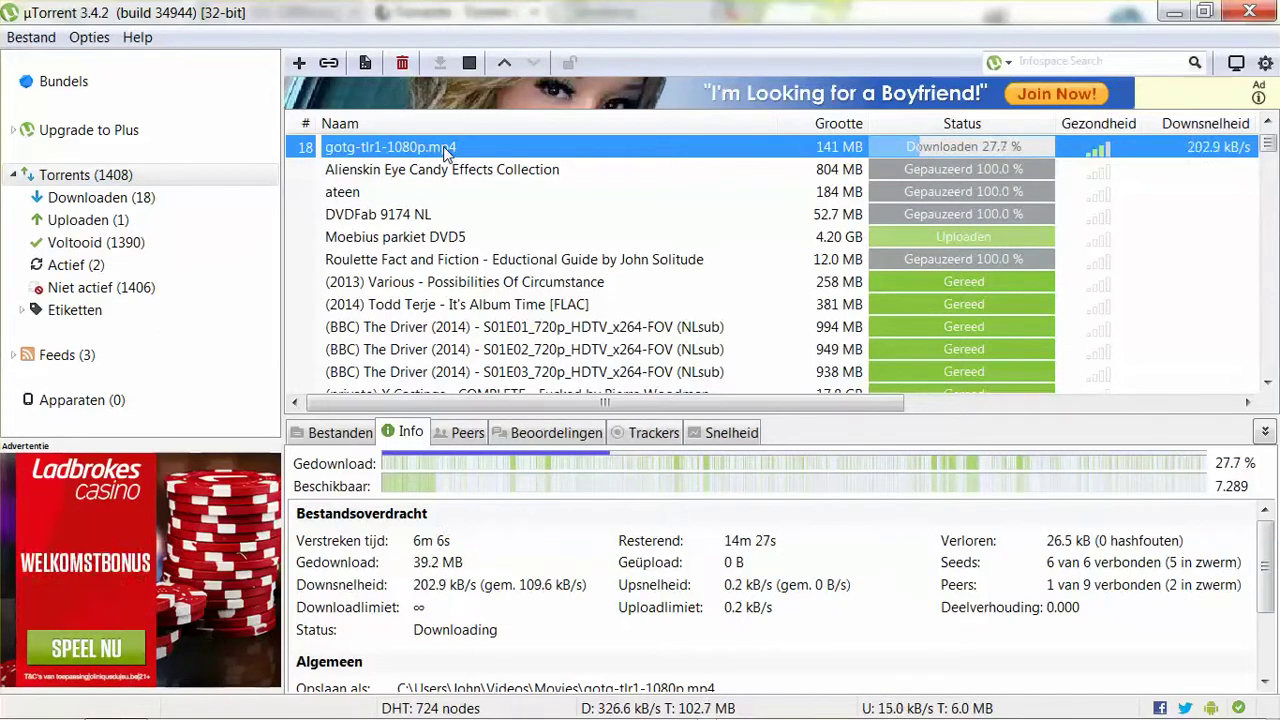
right_click(447, 152)
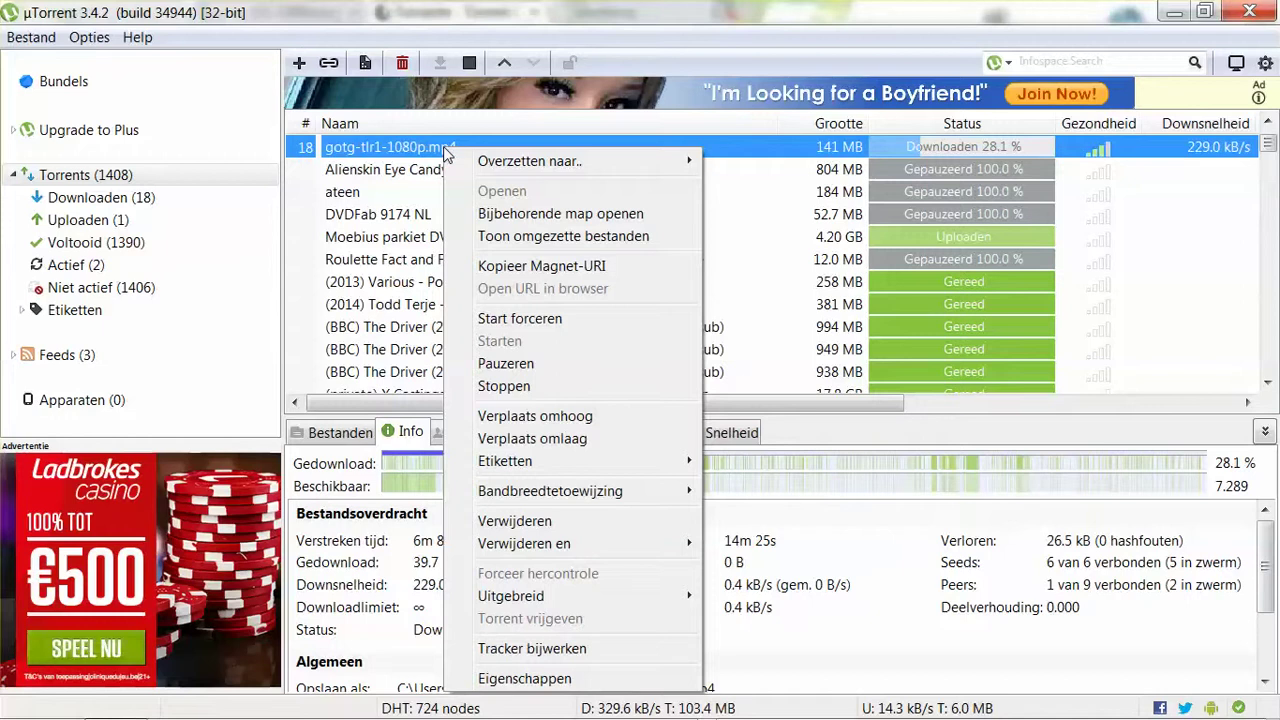
left_click(506, 389)
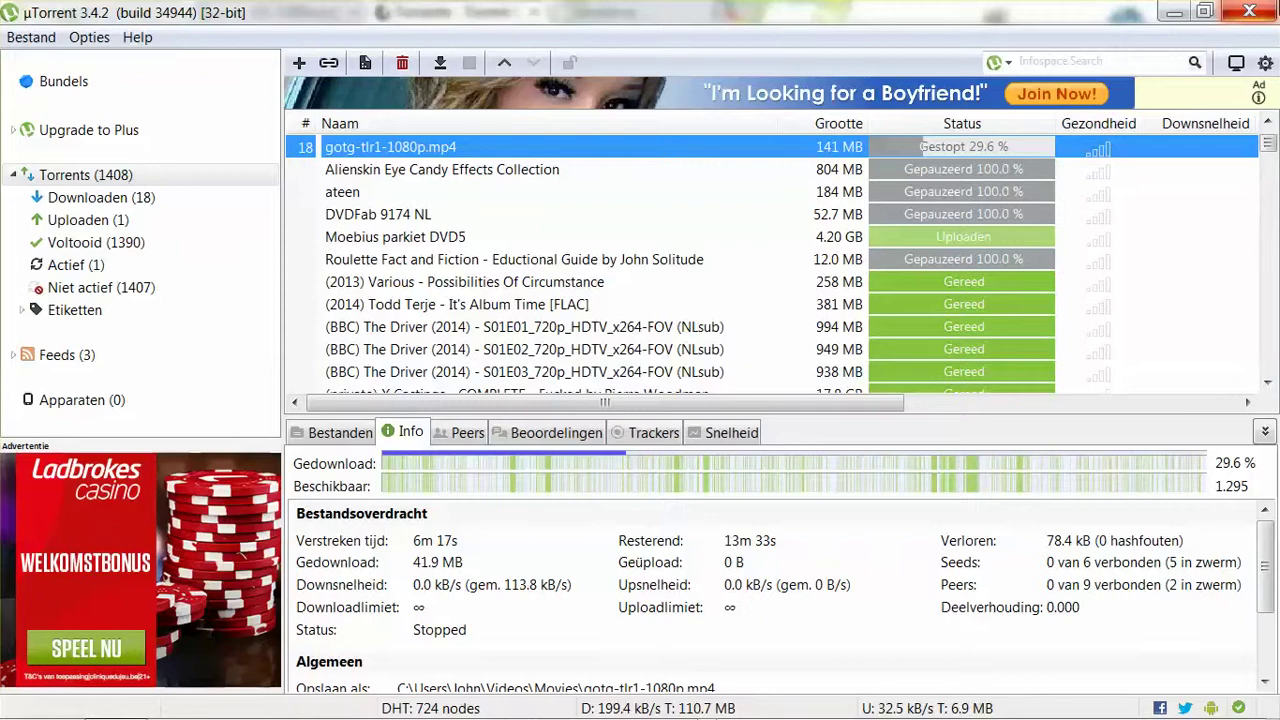
Close the µTorrent window and shut the program down completely from its notification-area icon, confirming the exit.
left_click(1250, 11)
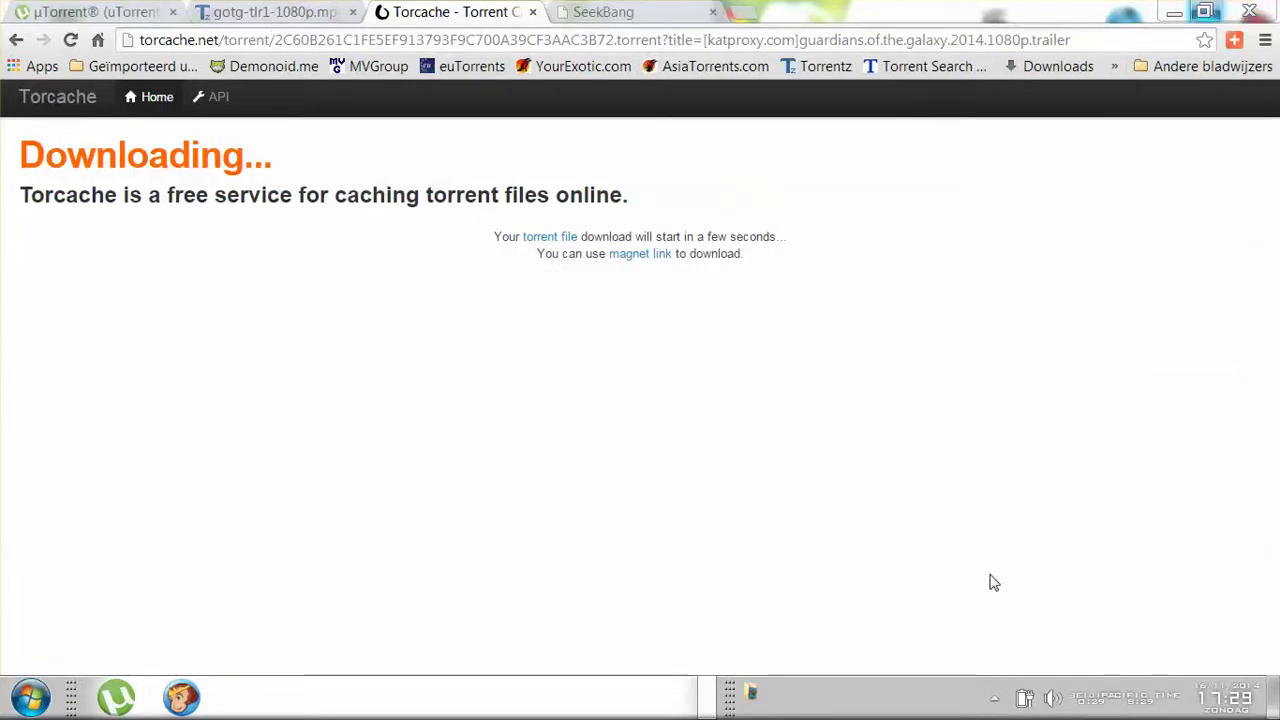
left_click(993, 700)
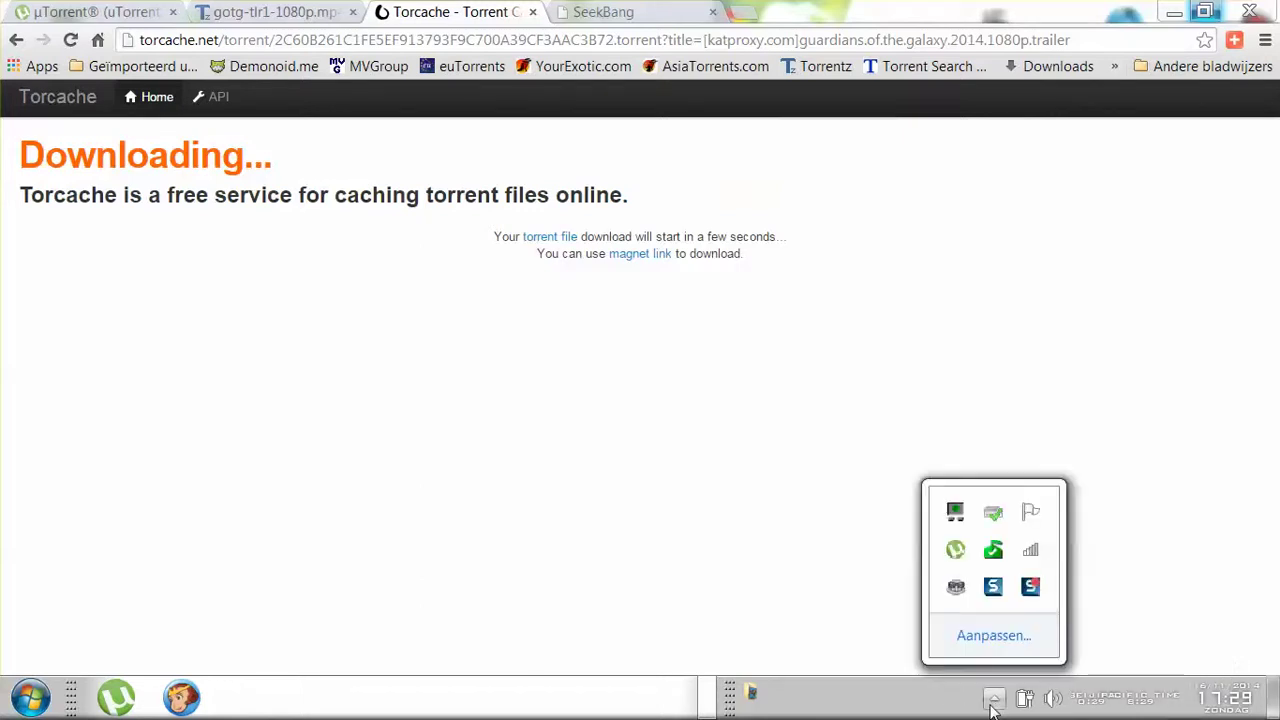
mouse_move(958, 558)
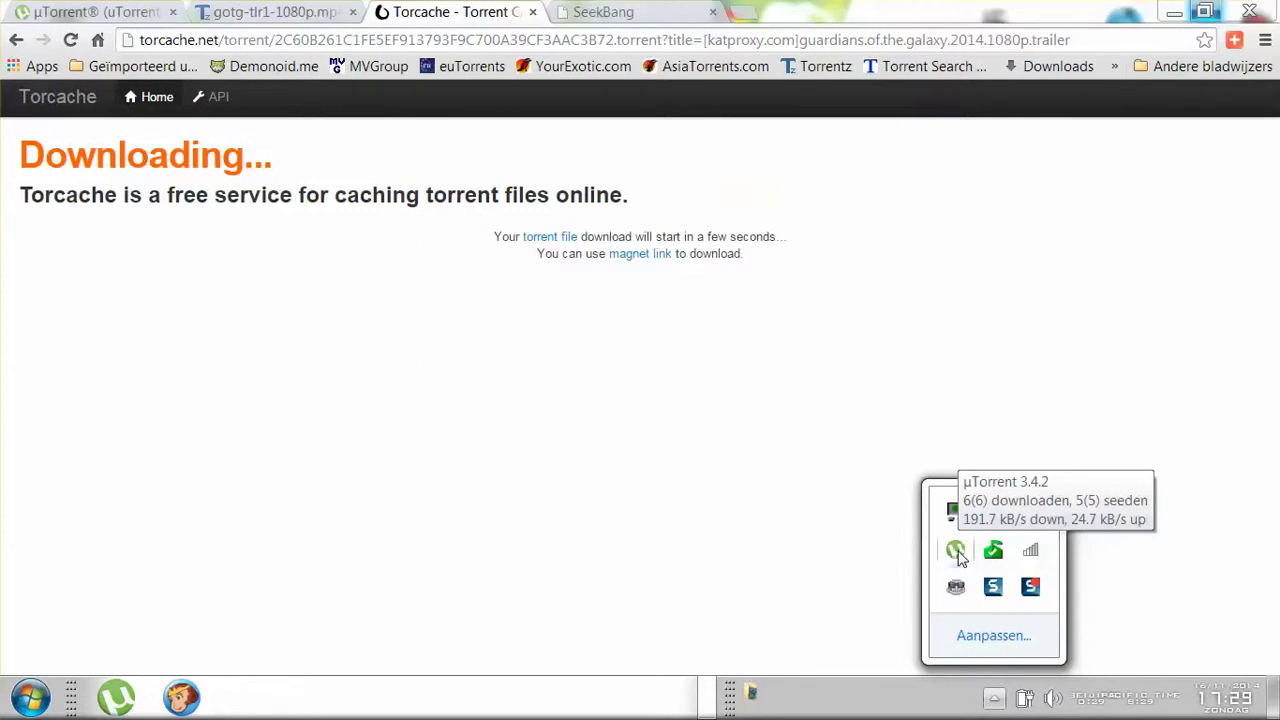
right_click(958, 558)
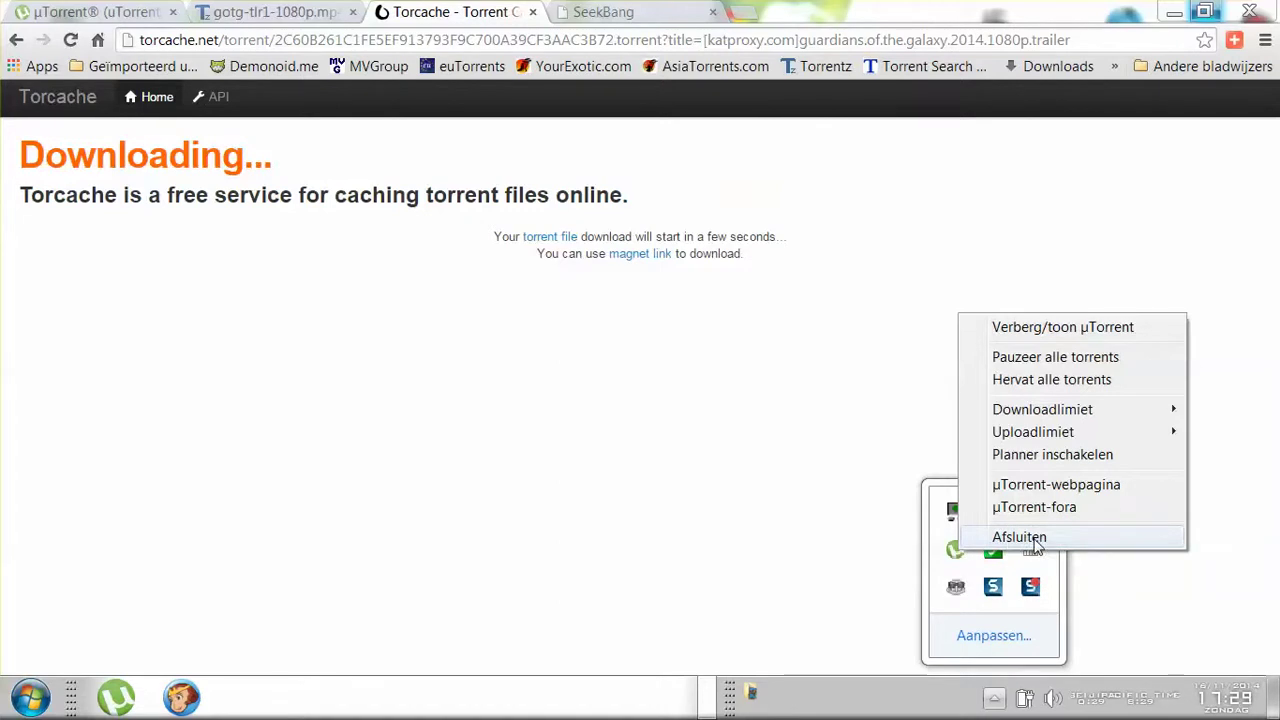
left_click(1036, 545)
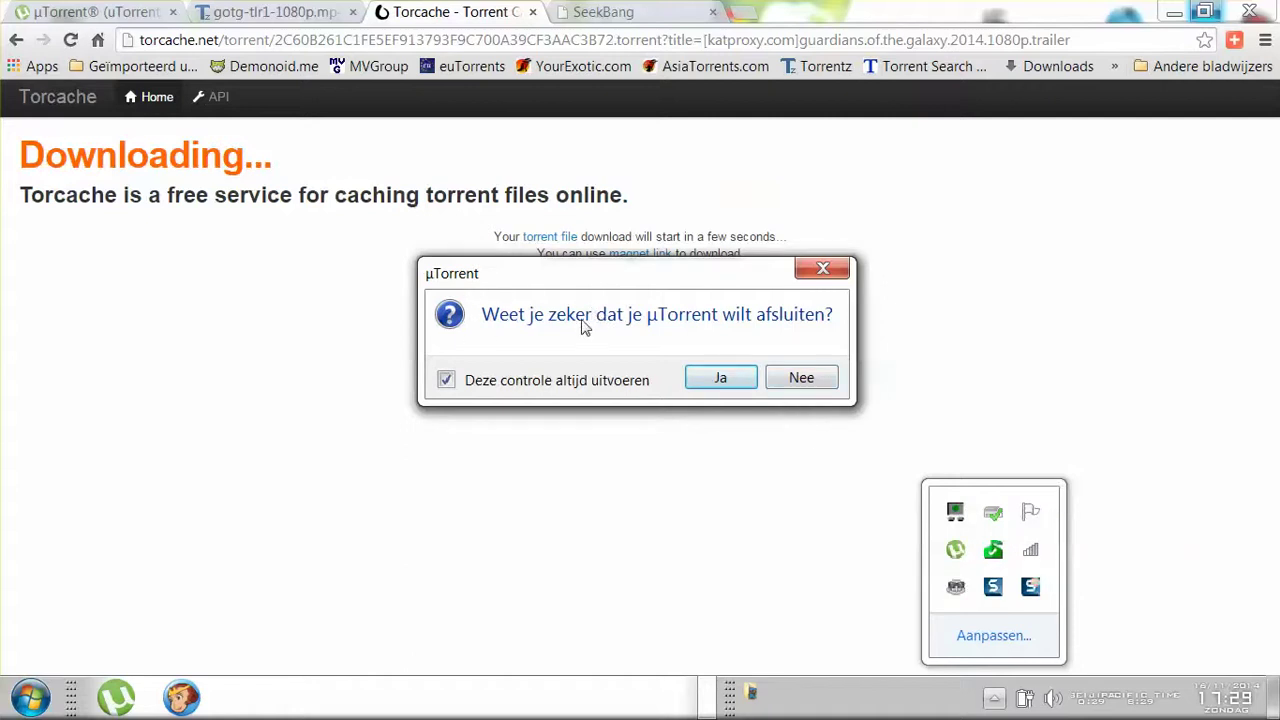
left_click(722, 378)
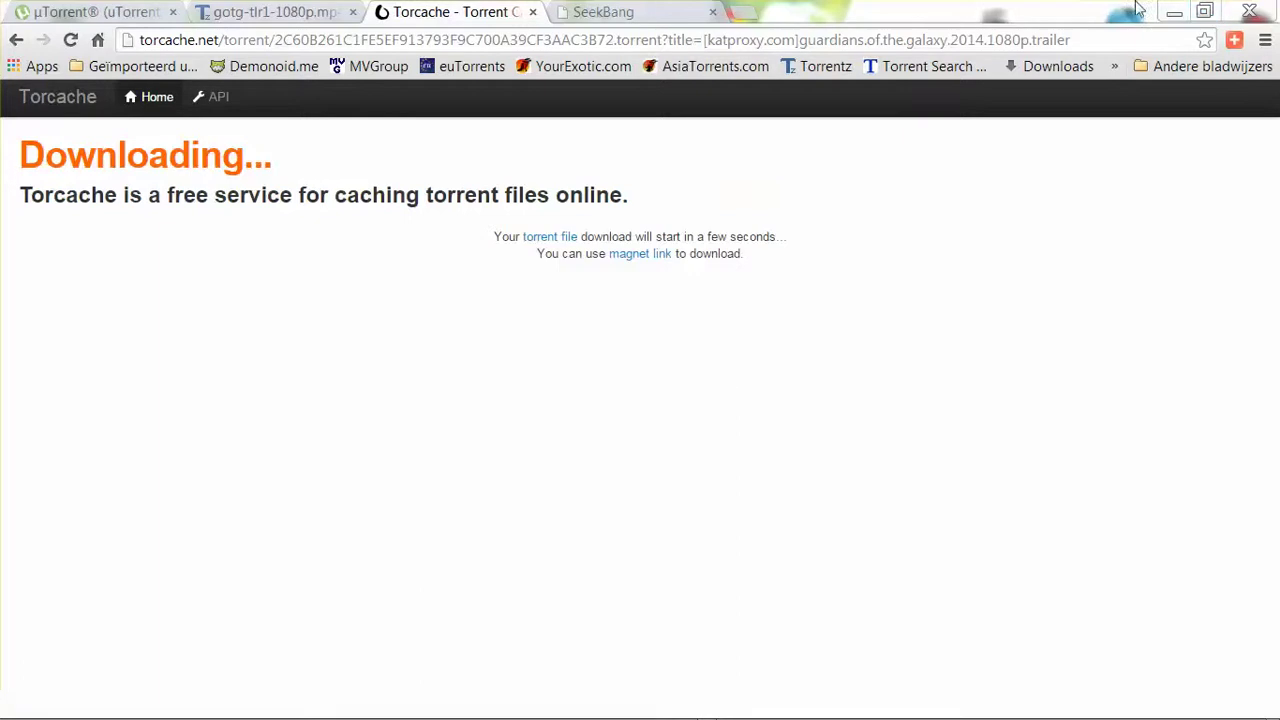
Minimize the browser and check the hidden notification icons for a running µTorrent.
left_click(1175, 14)
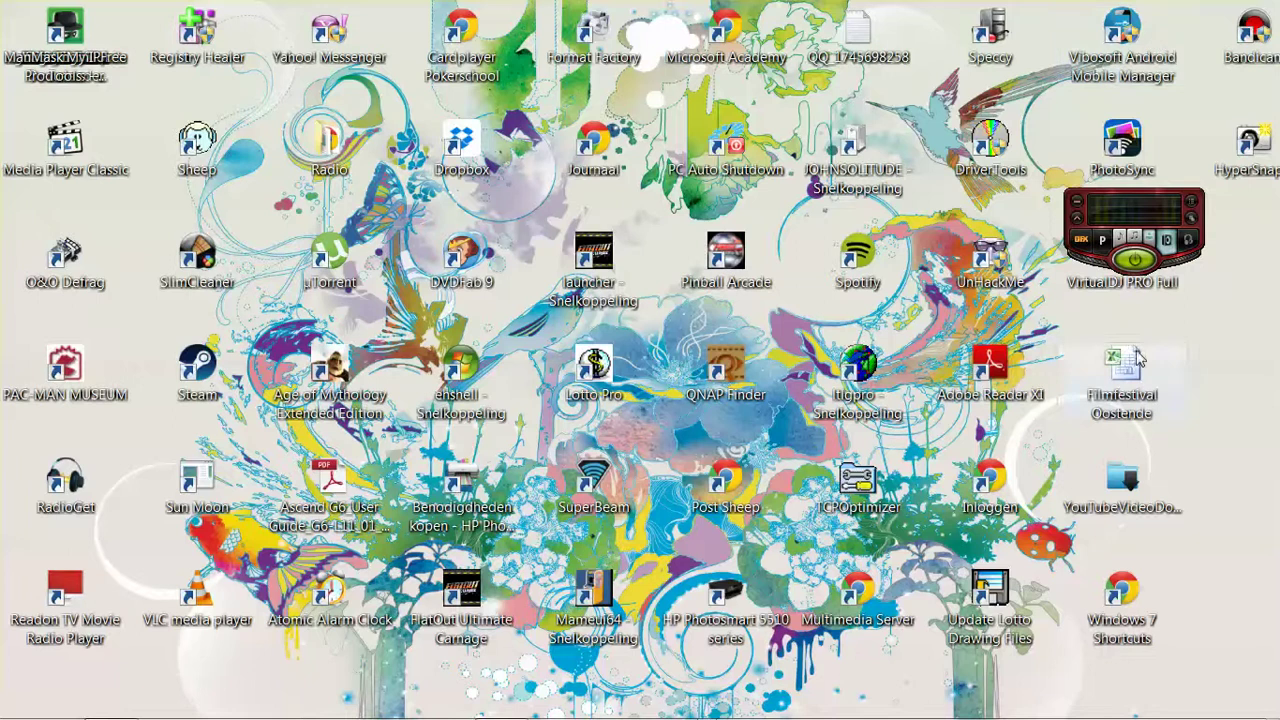
mouse_move(994, 710)
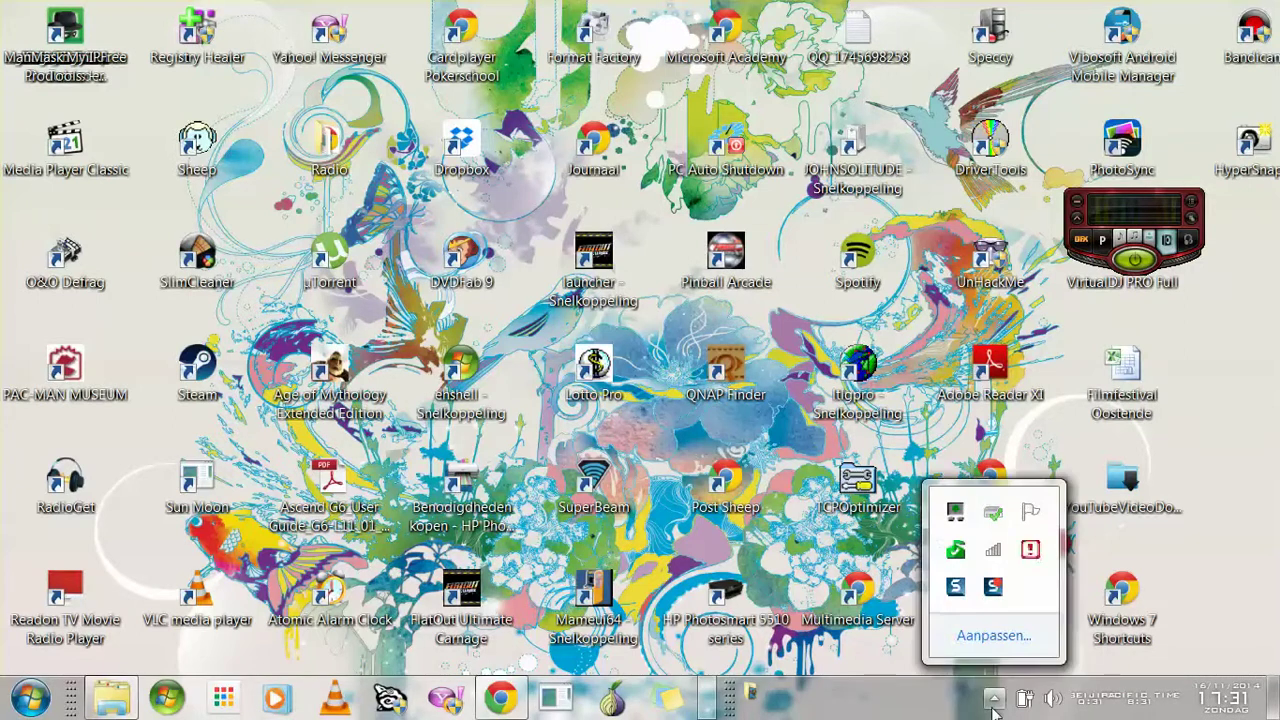